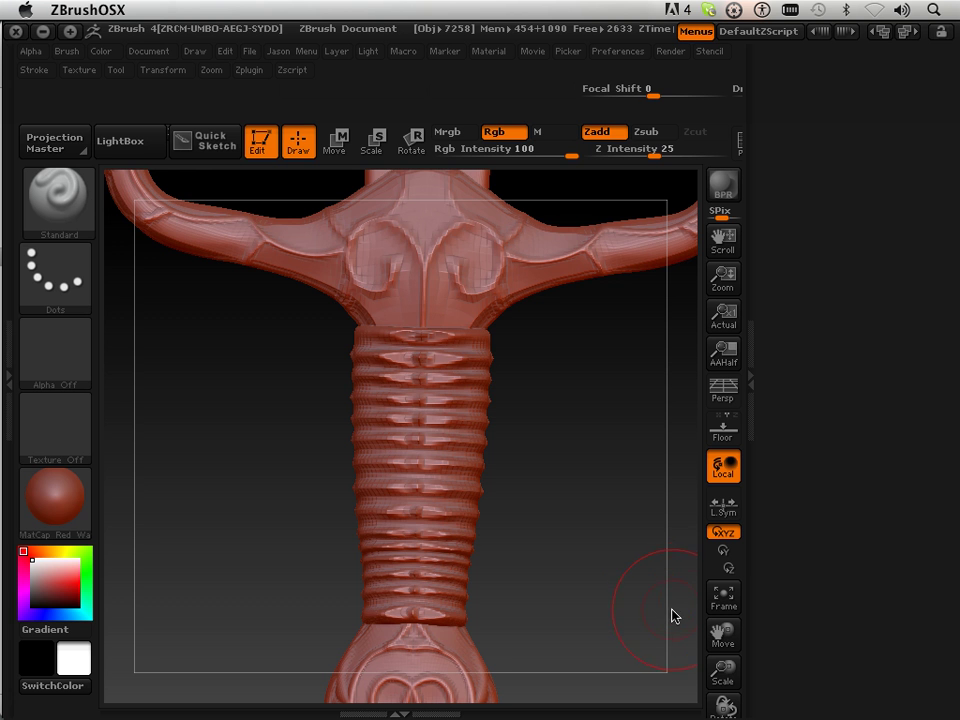
Dock the Tool palette in the side tray so its sections stay accessible while working on the sword
{"action": "left_click_drag", "start_coordinate": [648, 625], "coordinate": [561, 611]}
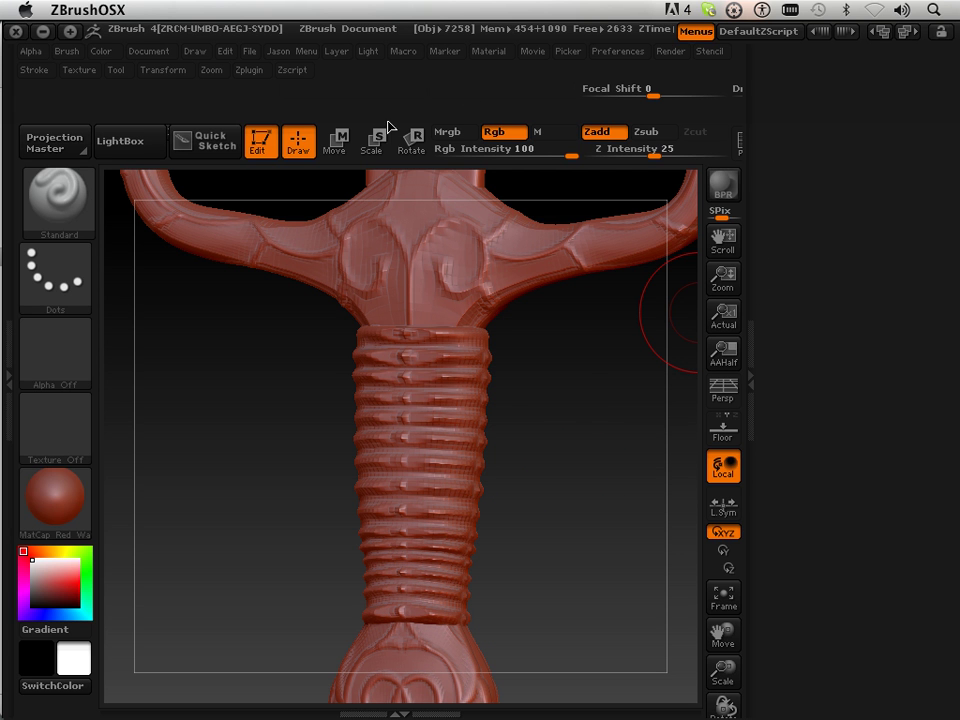
{"action": "left_click", "coordinate": [115, 70]}
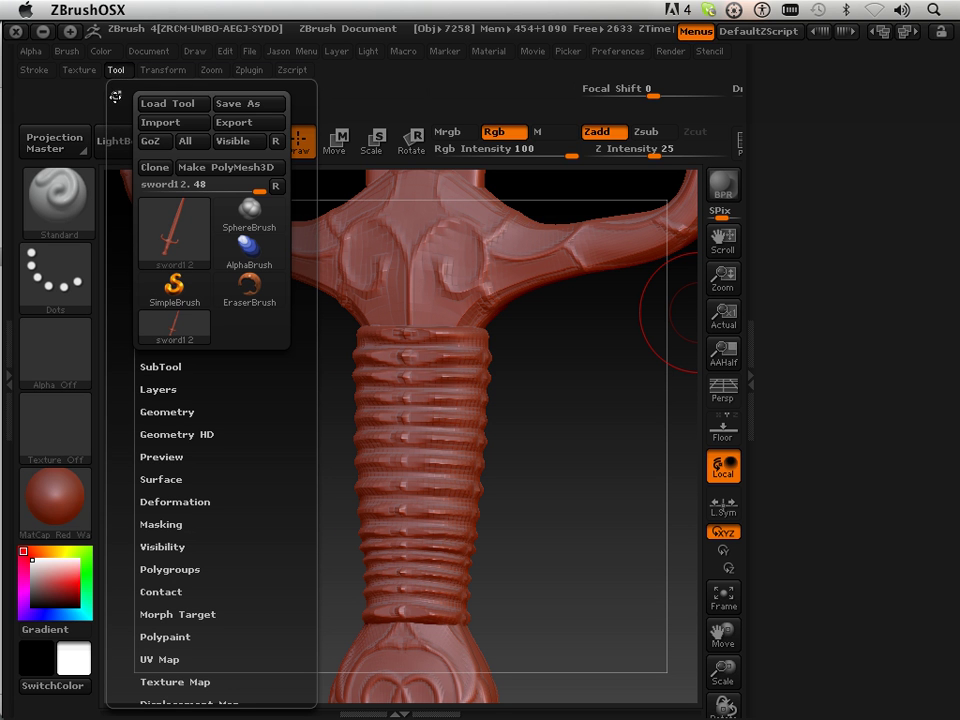
{"action": "left_click_drag", "start_coordinate": [116, 96], "coordinate": [764, 116]}
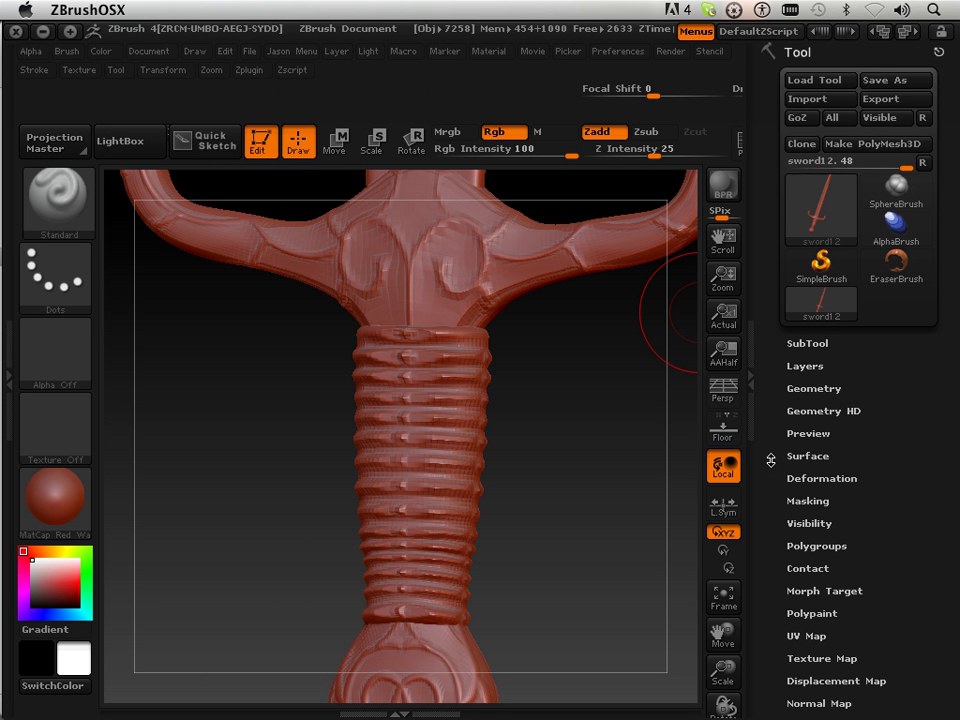
{"action": "left_click_drag", "start_coordinate": [769, 453], "coordinate": [770, 342]}
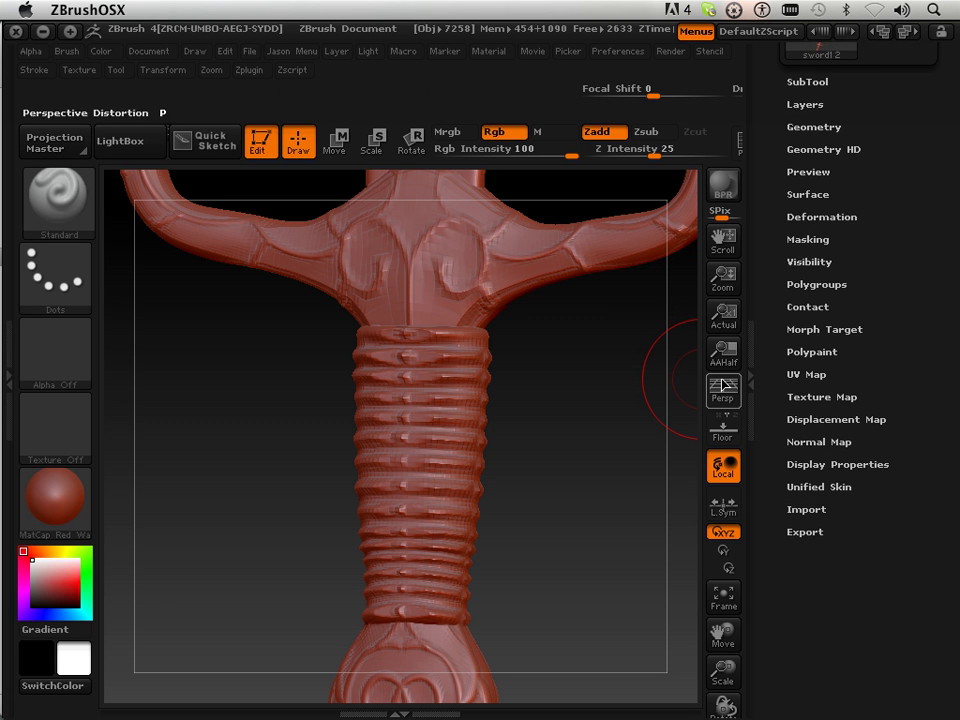
{"action": "left_click_drag", "start_coordinate": [766, 437], "coordinate": [775, 404]}
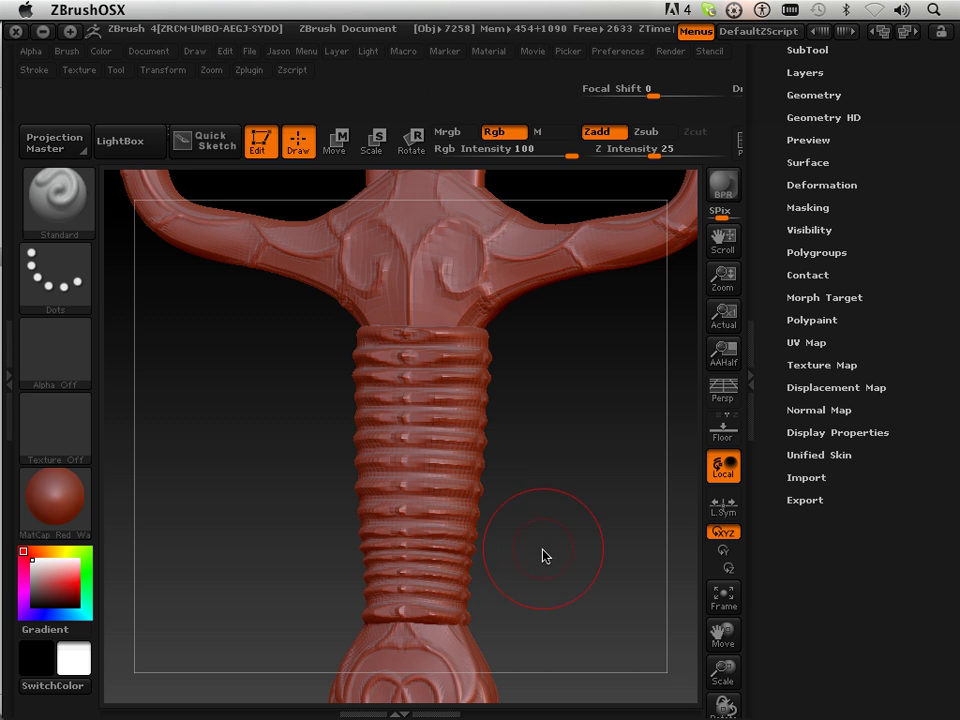
Mask the isolated sword grip, show the full sword, and invert the mask so only the grip stays editable
{"action": "mouse_move", "coordinate": [543, 556]}
{"action": "left_mouse_down"}
{"action": "mouse_move", "coordinate": [504, 371]}
{"action": "mouse_move", "coordinate": [530, 379]}
{"action": "mouse_move", "coordinate": [501, 384]}
{"action": "mouse_move", "coordinate": [553, 386]}
{"action": "mouse_move", "coordinate": [540, 382]}
{"action": "left_mouse_up"}
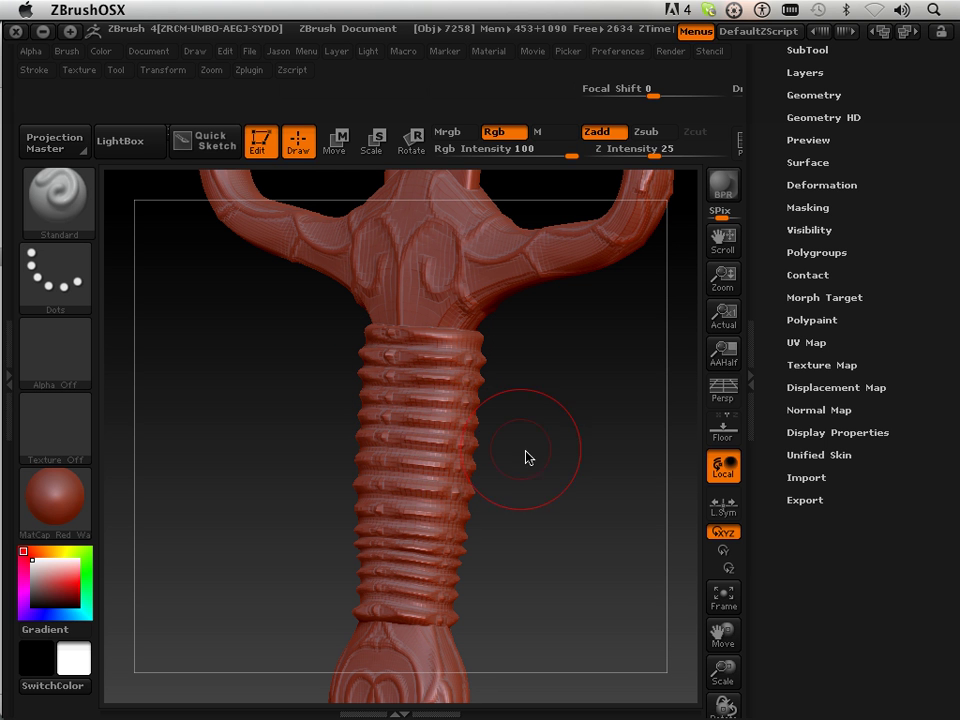
{"action": "left_click_drag", "start_coordinate": [526, 452], "coordinate": [574, 486]}
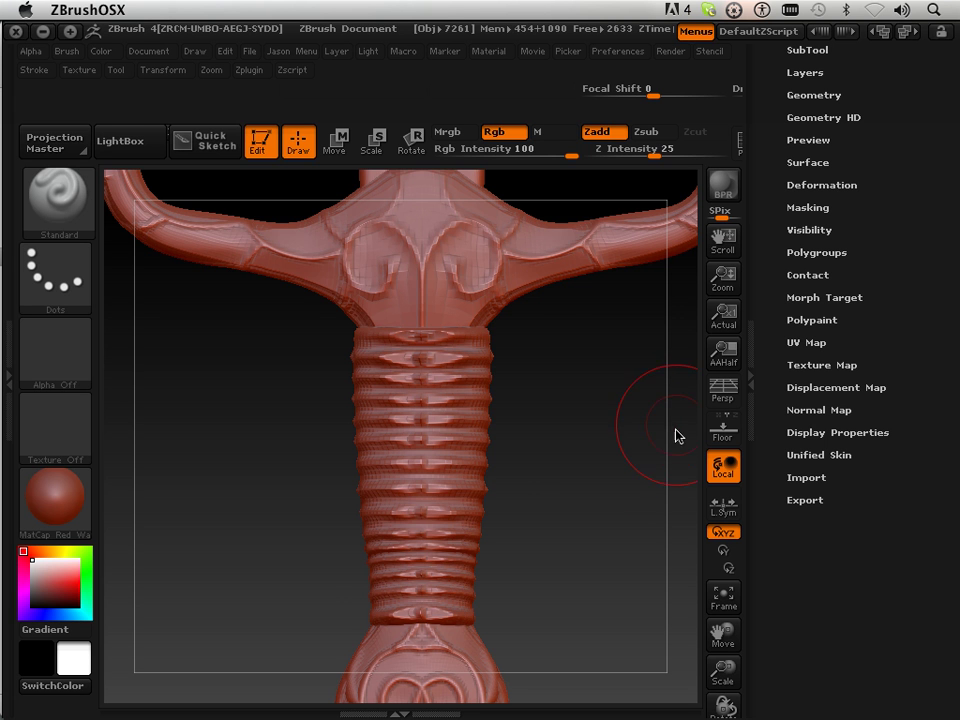
{"action": "left_click_drag", "start_coordinate": [718, 626], "coordinate": [722, 690]}
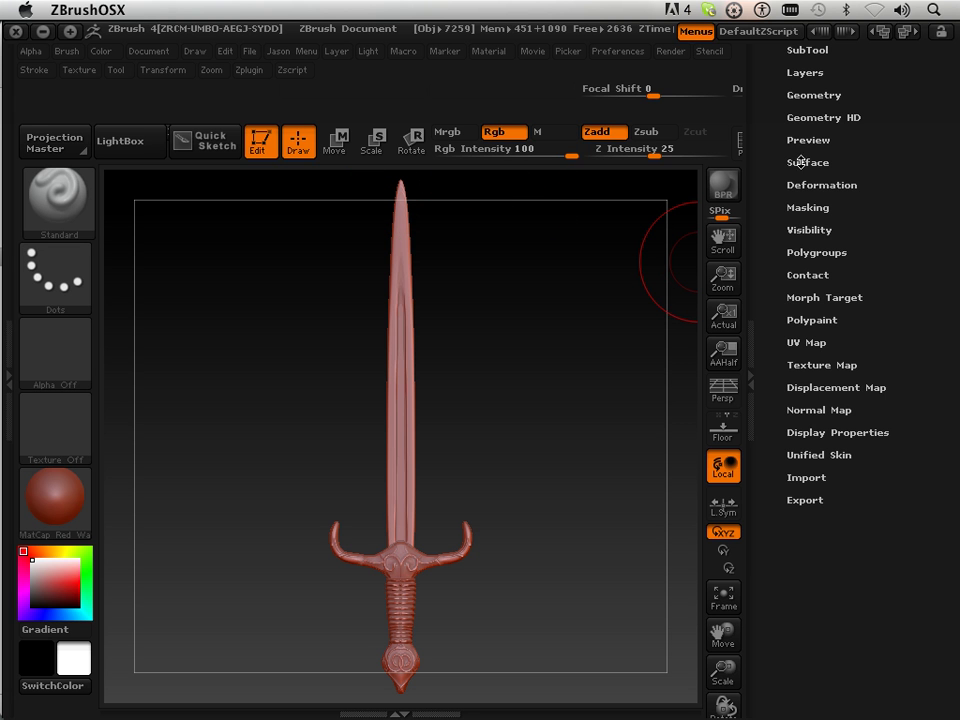
{"action": "left_click_drag", "start_coordinate": [779, 95], "coordinate": [766, 222]}
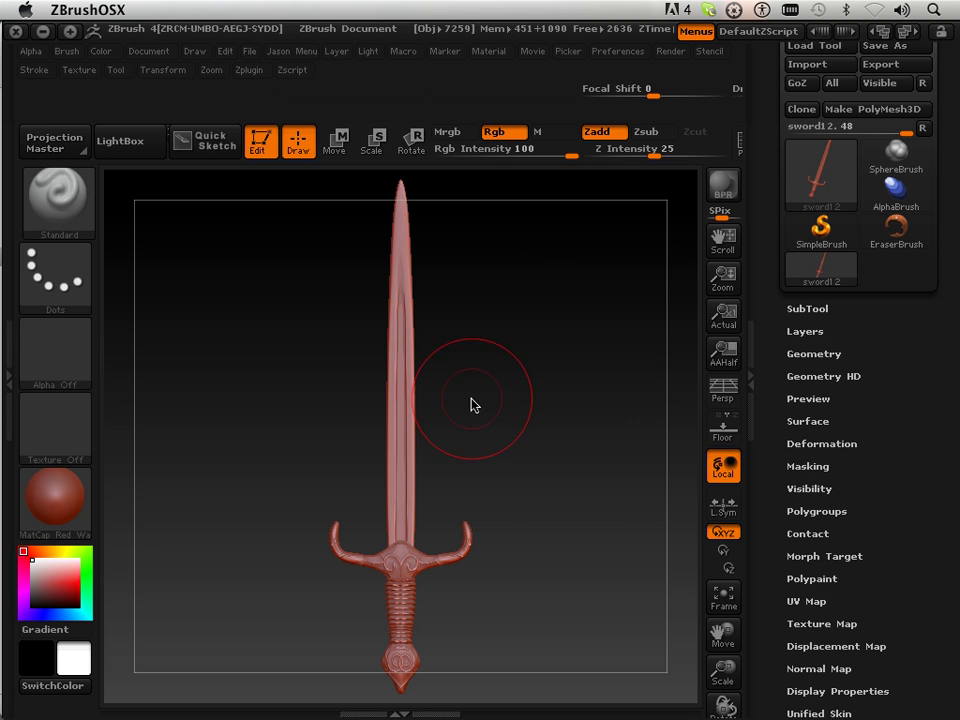
{"action": "key", "text": "ctrl+shift"}
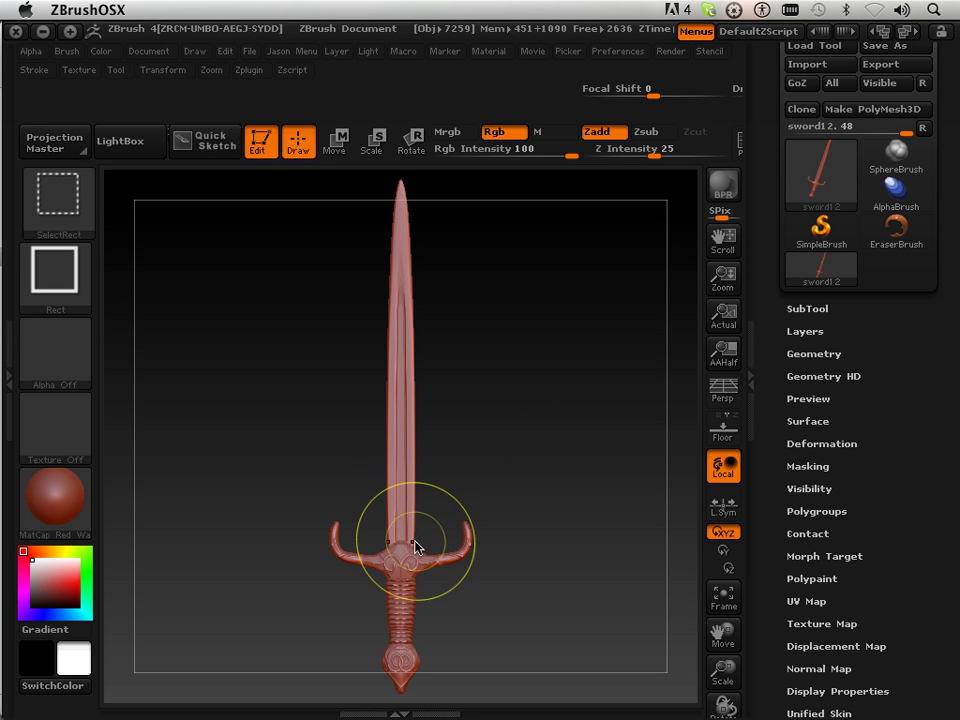
{"action": "left_click", "coordinate": [400, 620], "text": "ctrl+shift"}
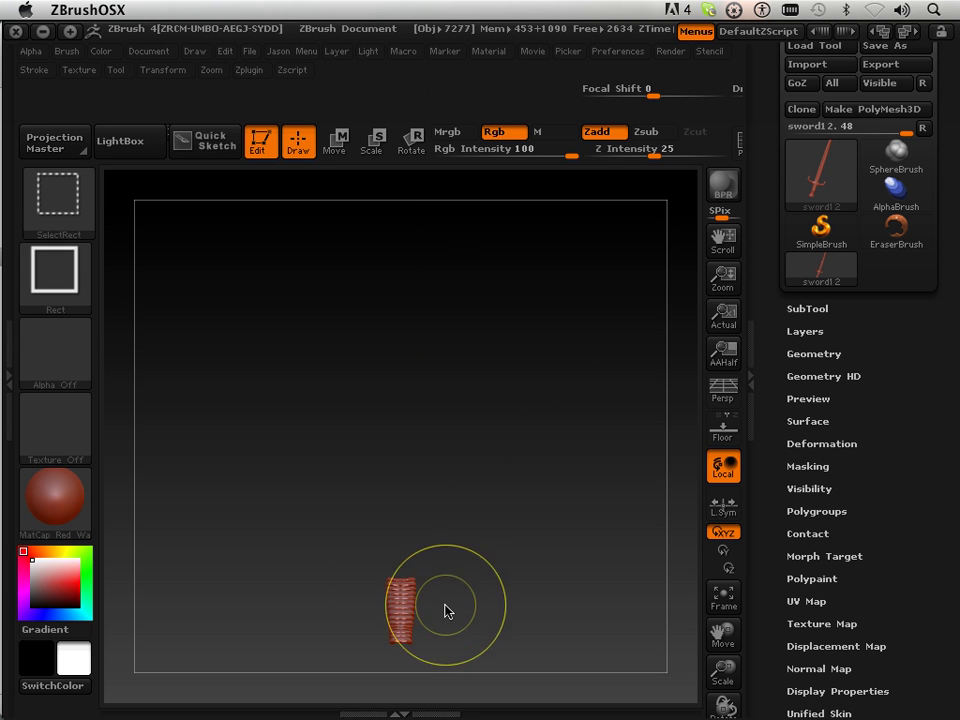
{"action": "key", "text": "ctrl"}
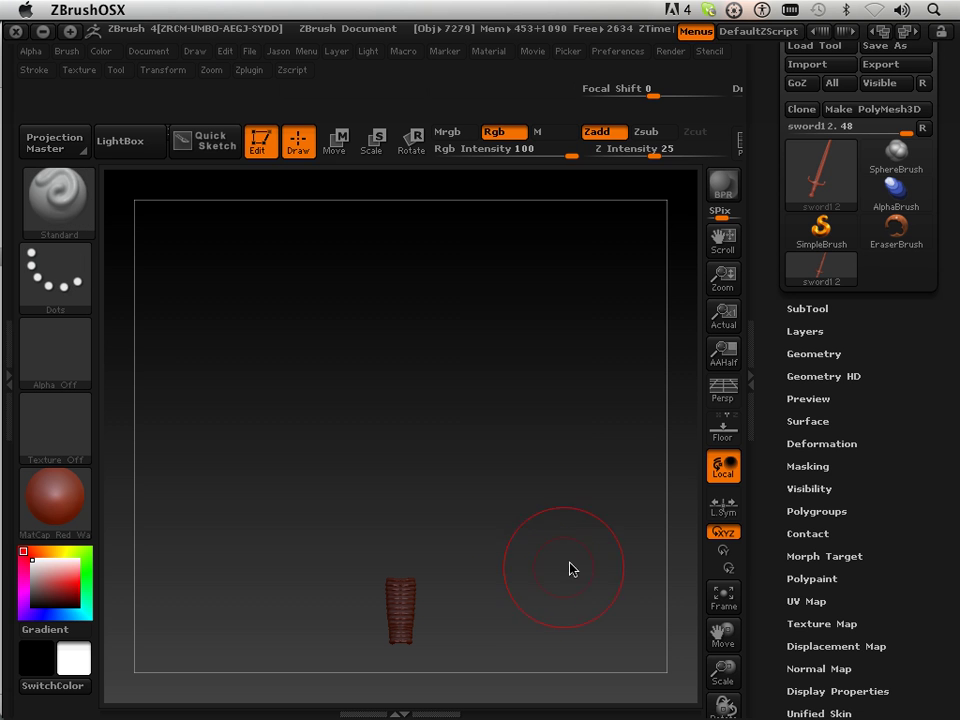
{"action": "left_click", "coordinate": [798, 467]}
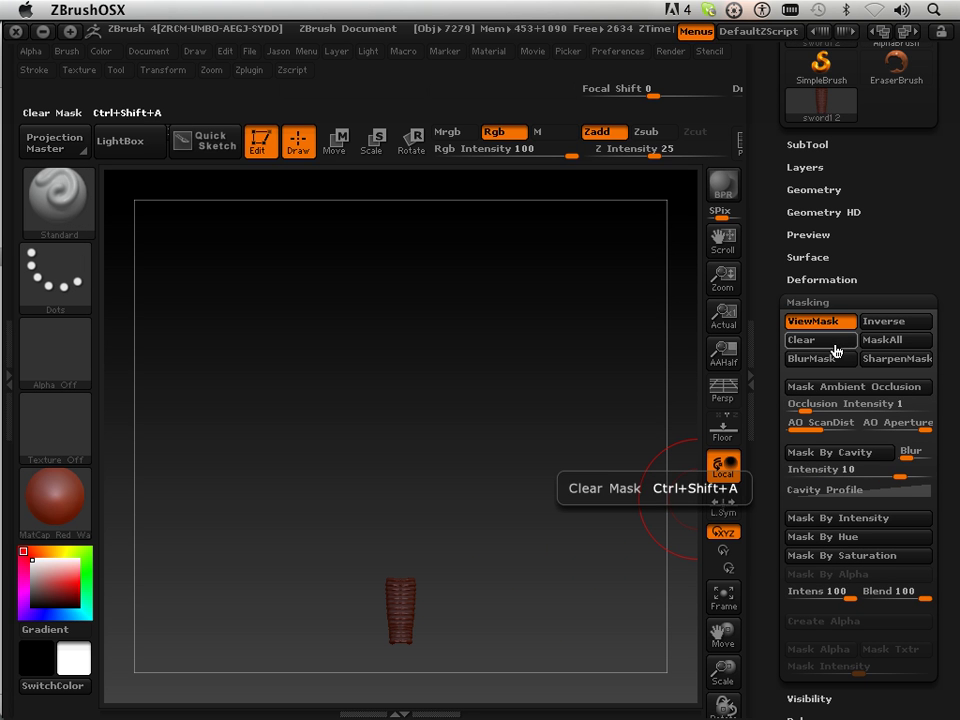
{"action": "left_click", "coordinate": [525, 538], "text": "ctrl+shift"}
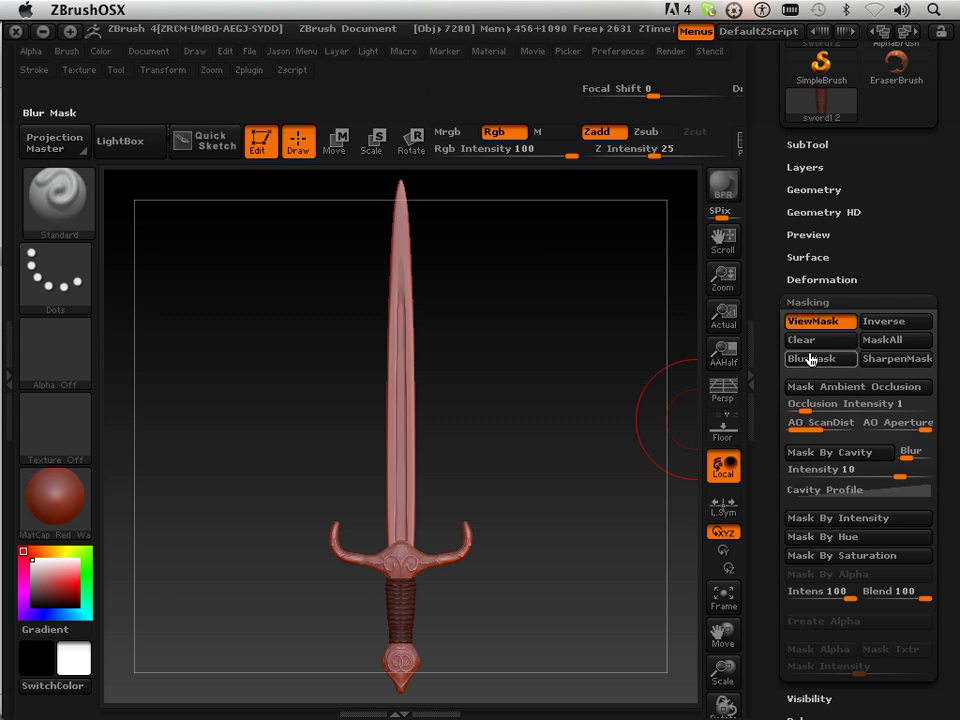
{"action": "left_click", "coordinate": [881, 321]}
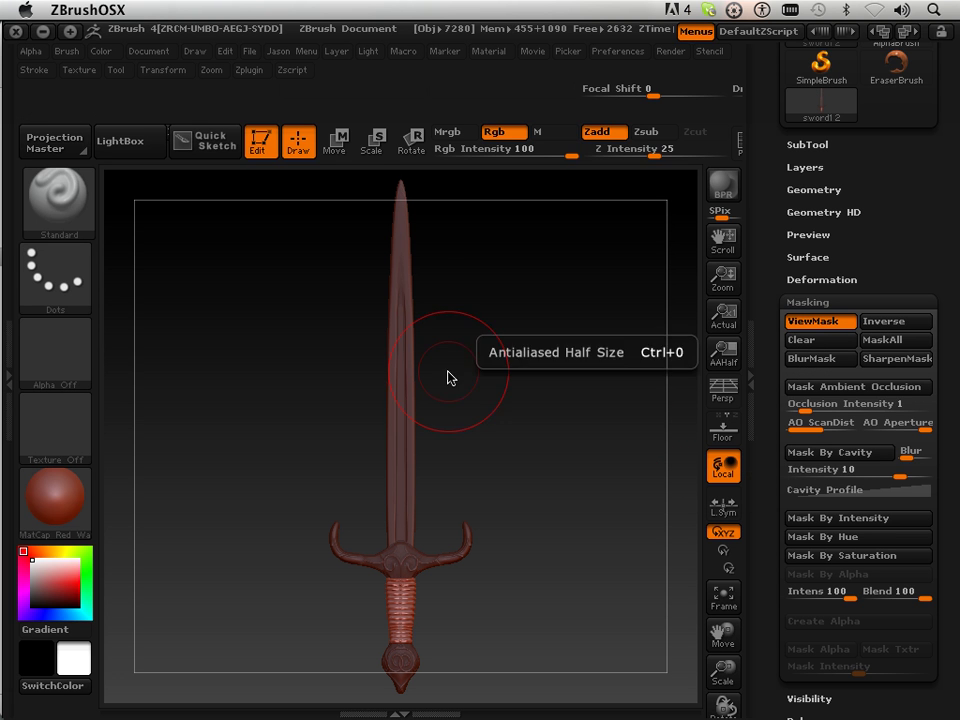
Try to move the unmasked grip sideways with Transpose, undo it, and clear the mask
{"action": "left_click", "coordinate": [341, 142]}
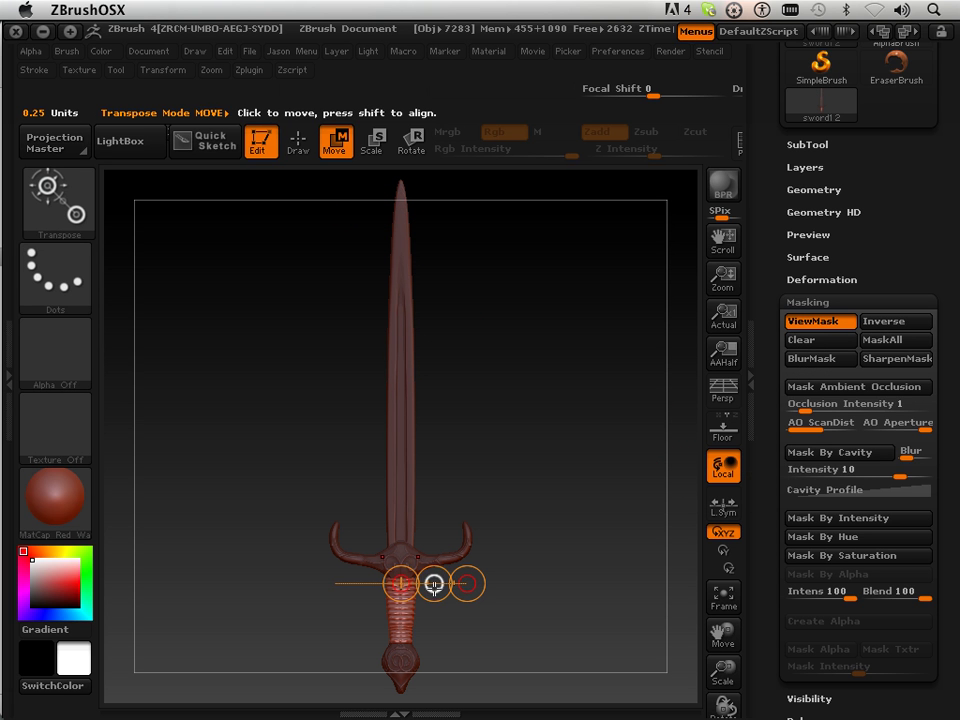
{"action": "left_click_drag", "start_coordinate": [435, 584], "coordinate": [526, 588]}
{"action": "key", "text": "ctrl+z"}
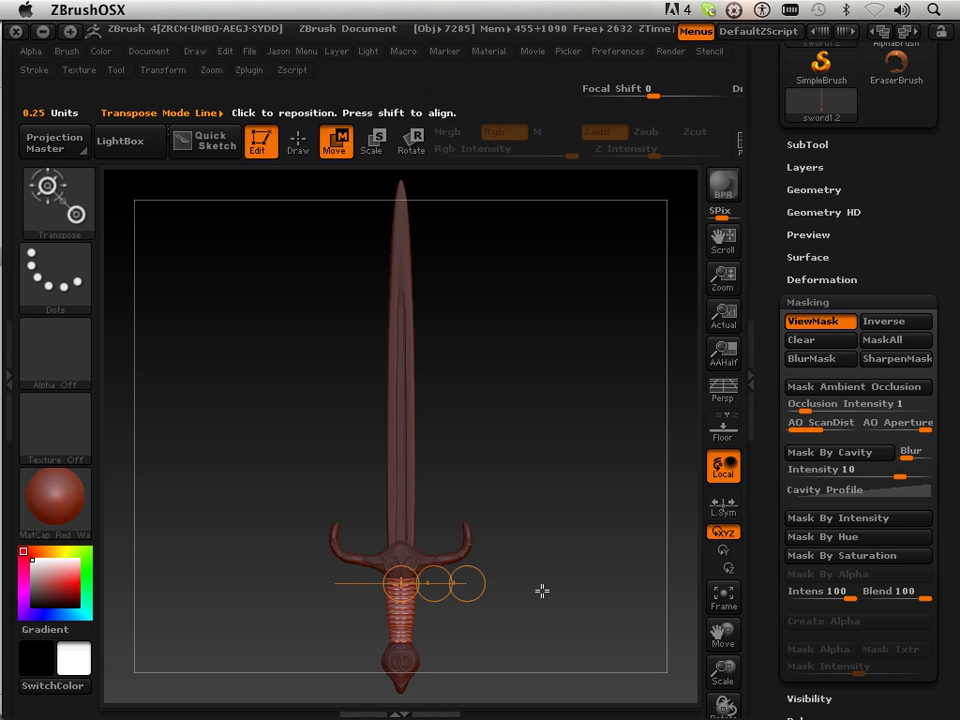
{"action": "left_click", "coordinate": [800, 341]}
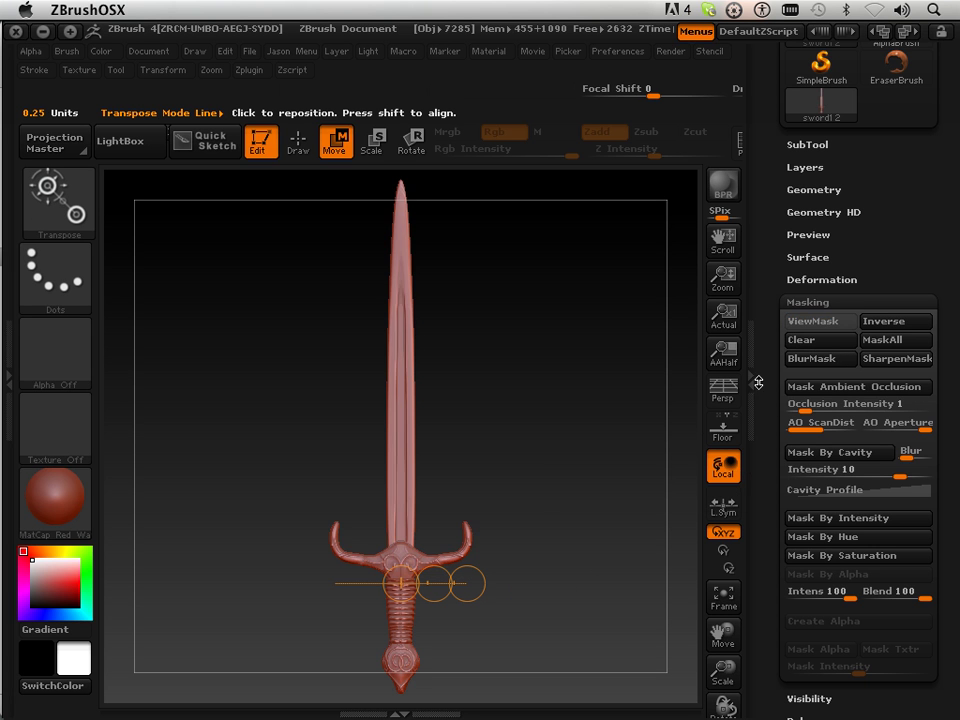
Try to move the cross guard with the blade and grip masked, undo the deformation, and return to Draw mode
{"action": "left_click_drag", "start_coordinate": [428, 556], "coordinate": [430, 590]}
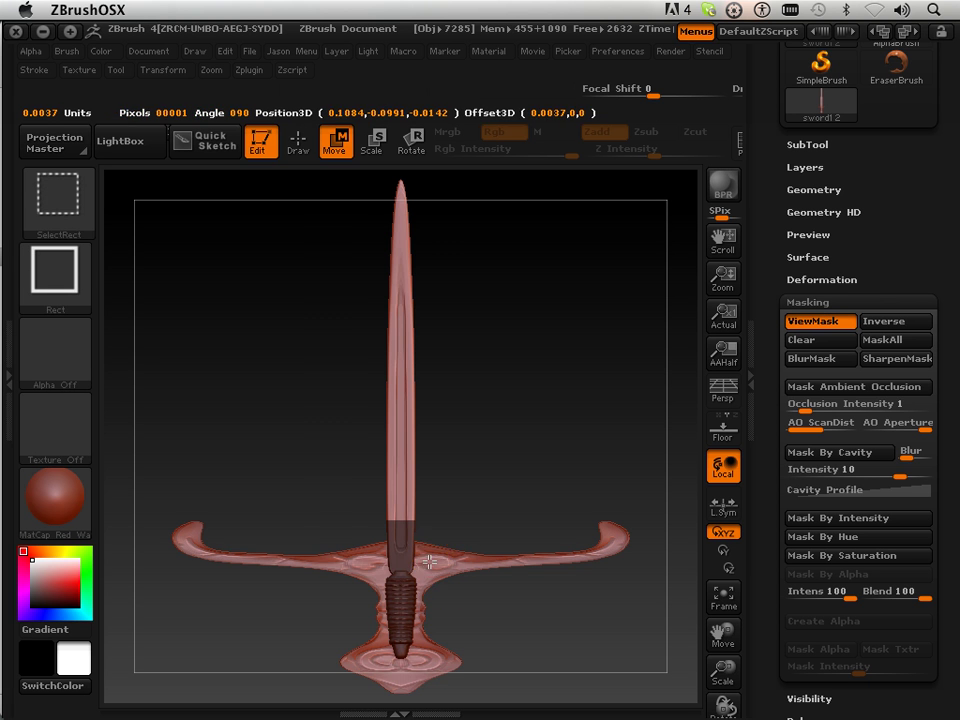
{"action": "key", "text": "ctrl+z"}
{"action": "key", "text": "ctrl+z"}
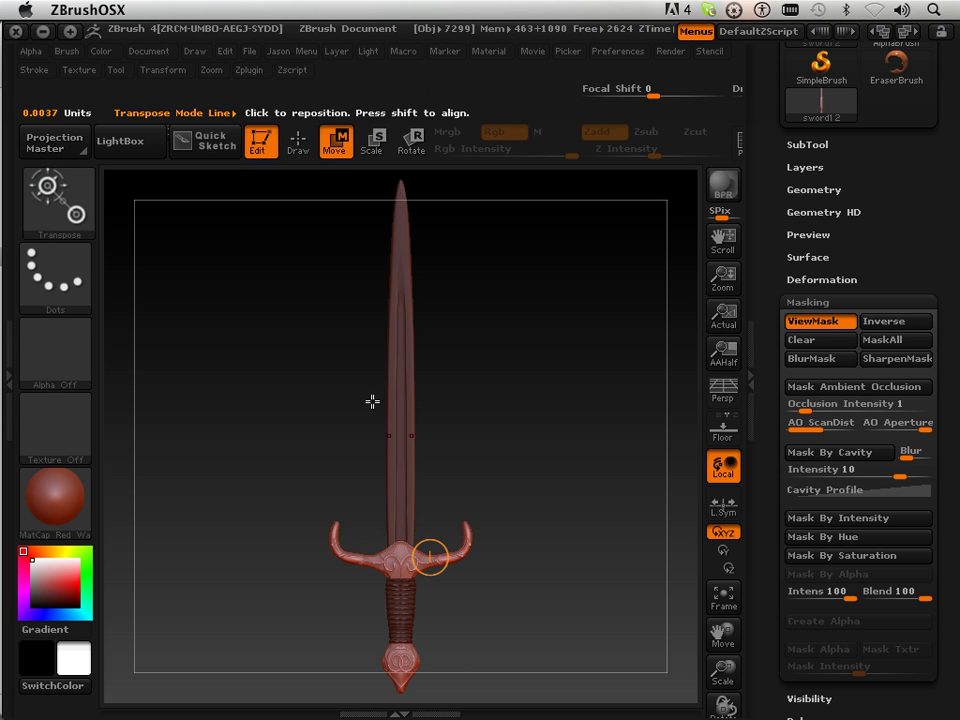
{"action": "left_click", "coordinate": [288, 150]}
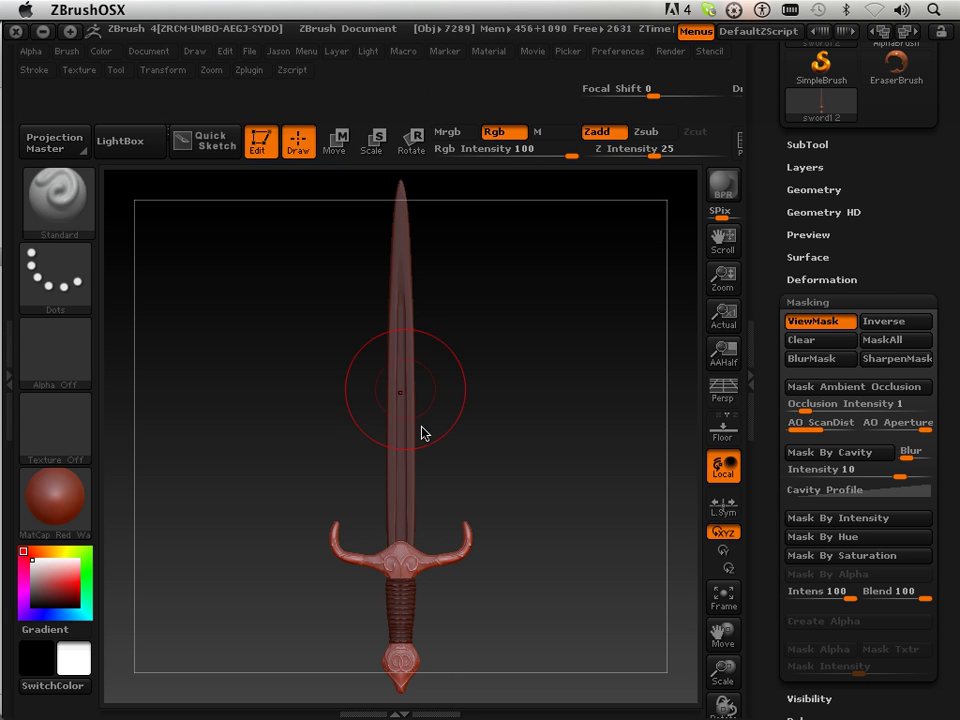
Mask the guard and pommel in isolation, and clear all masking from the full sword
{"action": "left_click", "coordinate": [450, 573], "text": "ctrl+shift"}
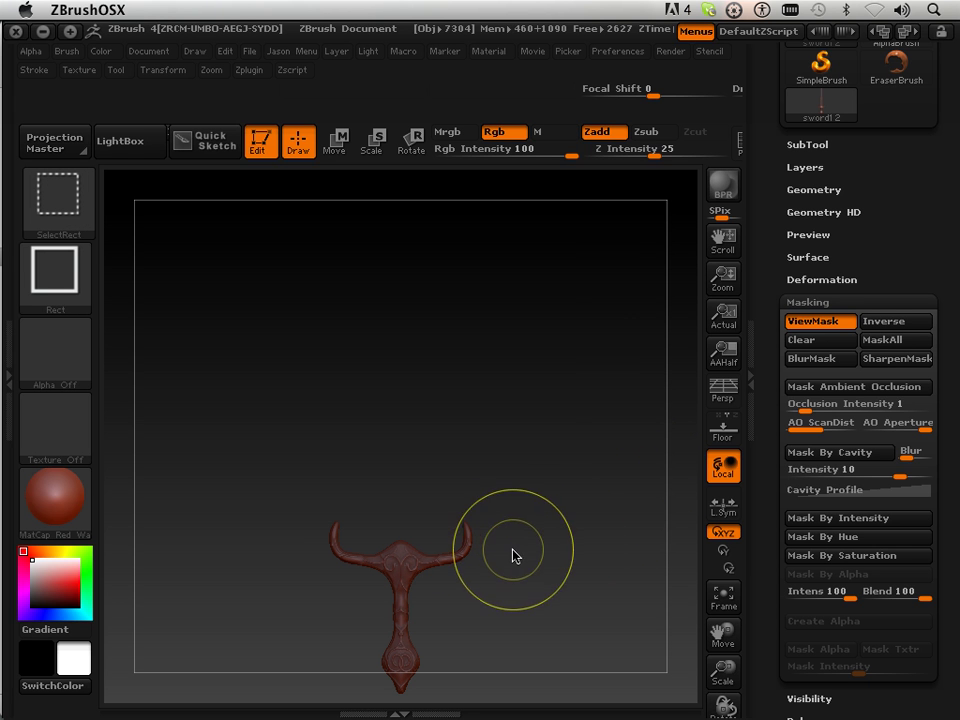
{"action": "left_click", "coordinate": [587, 542], "text": "ctrl+shift"}
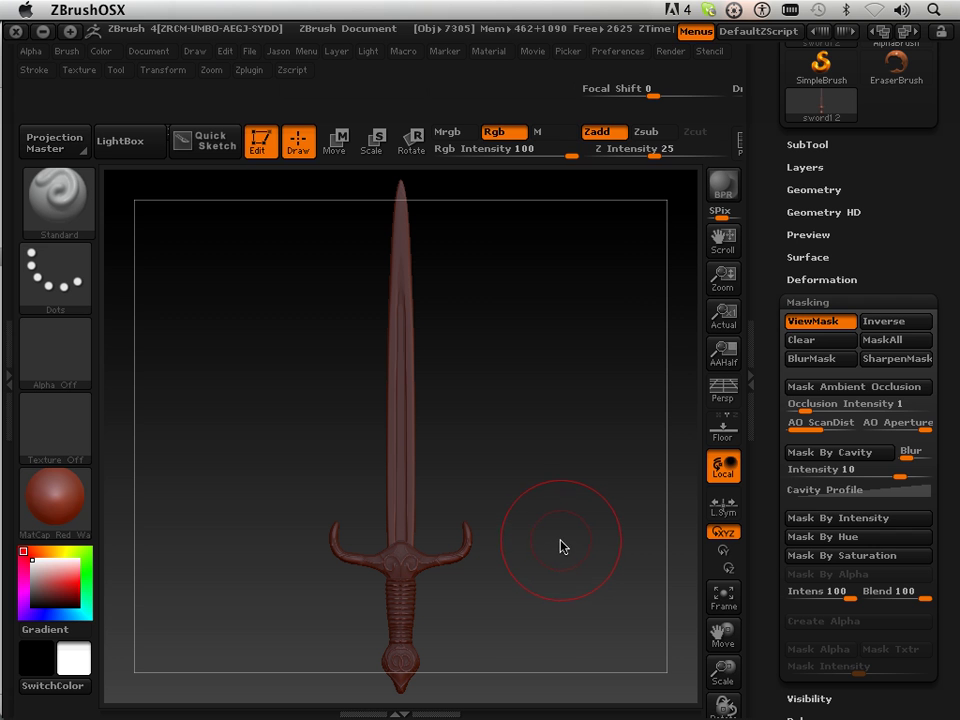
{"action": "left_click", "coordinate": [806, 342]}
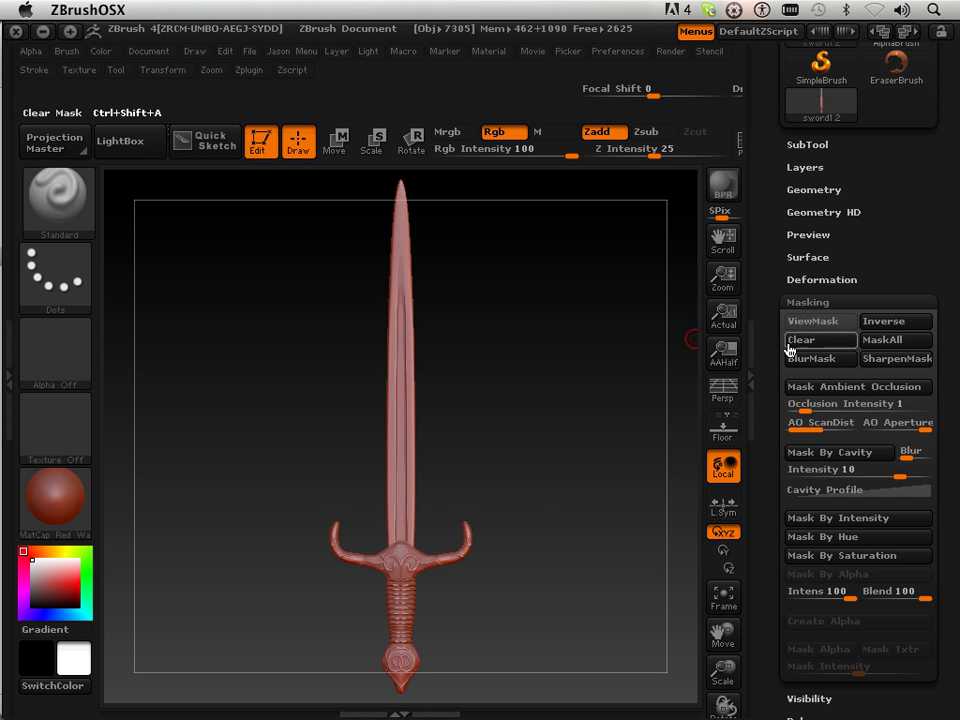
Isolate and mask the guard and pommel, and invert the mask on the full sword so only they stay editable
{"action": "left_click", "coordinate": [436, 564], "text": "ctrl+shift"}
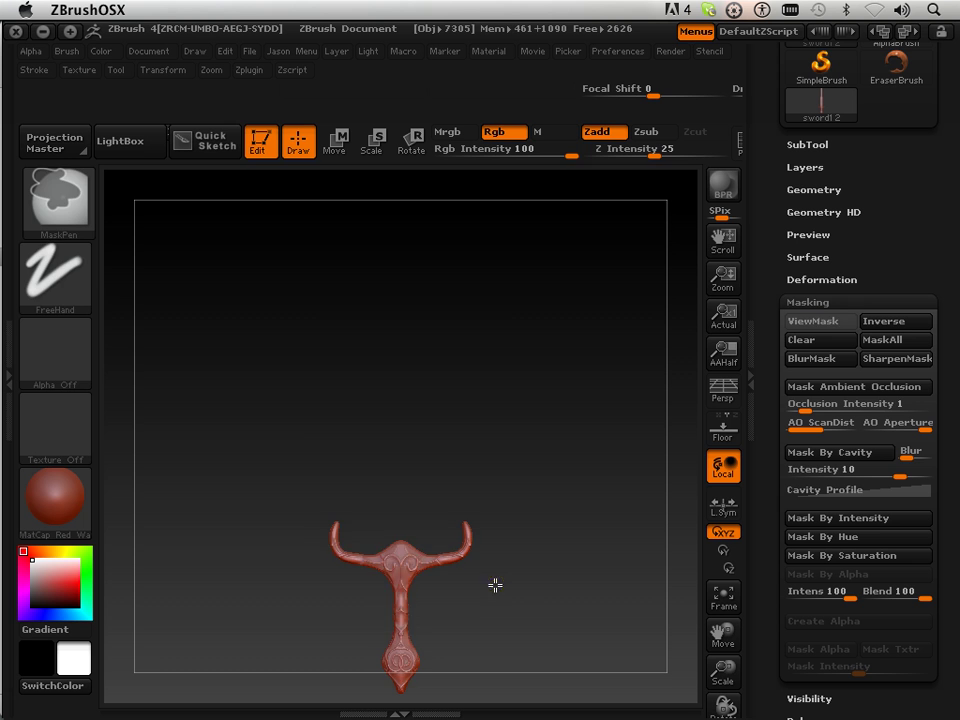
{"action": "left_click", "coordinate": [495, 643], "text": "ctrl"}
{"action": "left_click", "coordinate": [506, 636], "text": "ctrl+shift"}
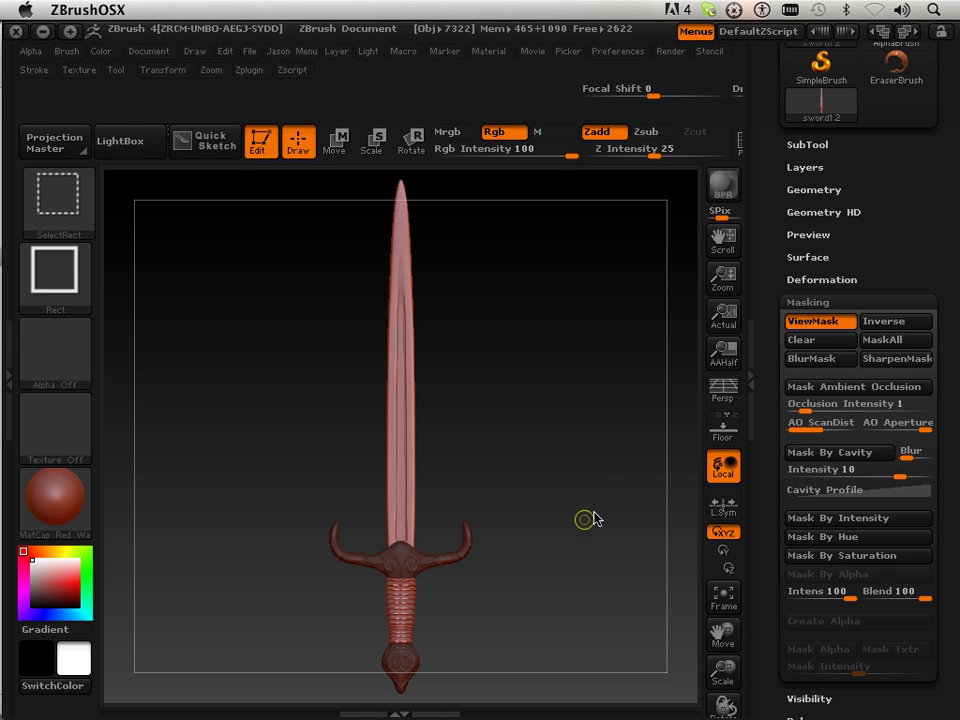
{"action": "left_click", "coordinate": [875, 323]}
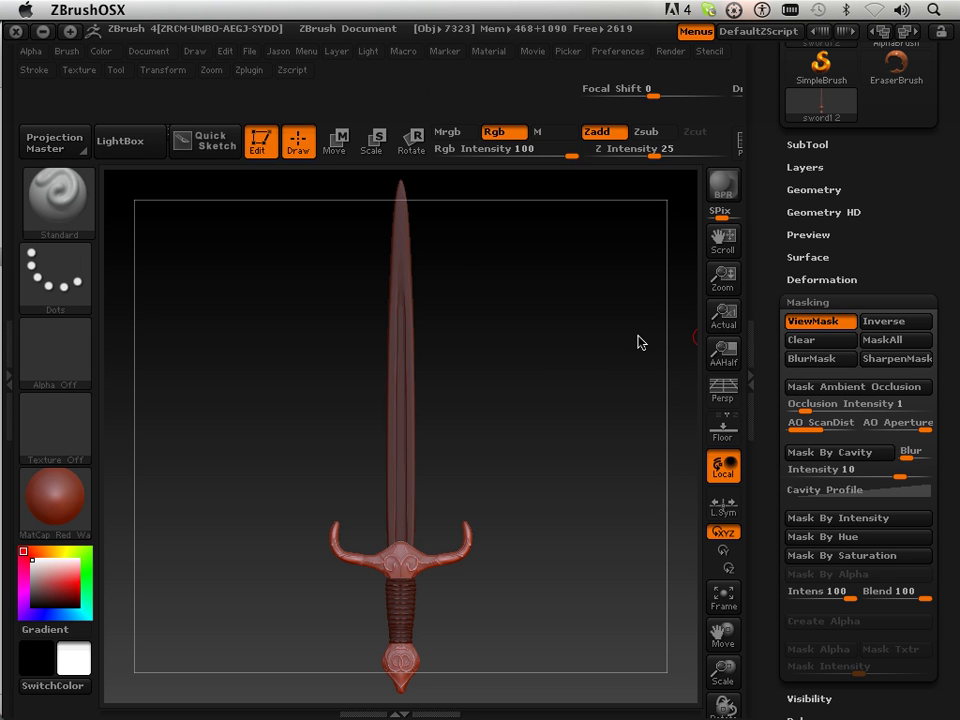
Shift the unmasked guard and pommel sideways, clear of the blade, with the Offset deformation along the X axis
{"action": "left_click", "coordinate": [336, 141]}
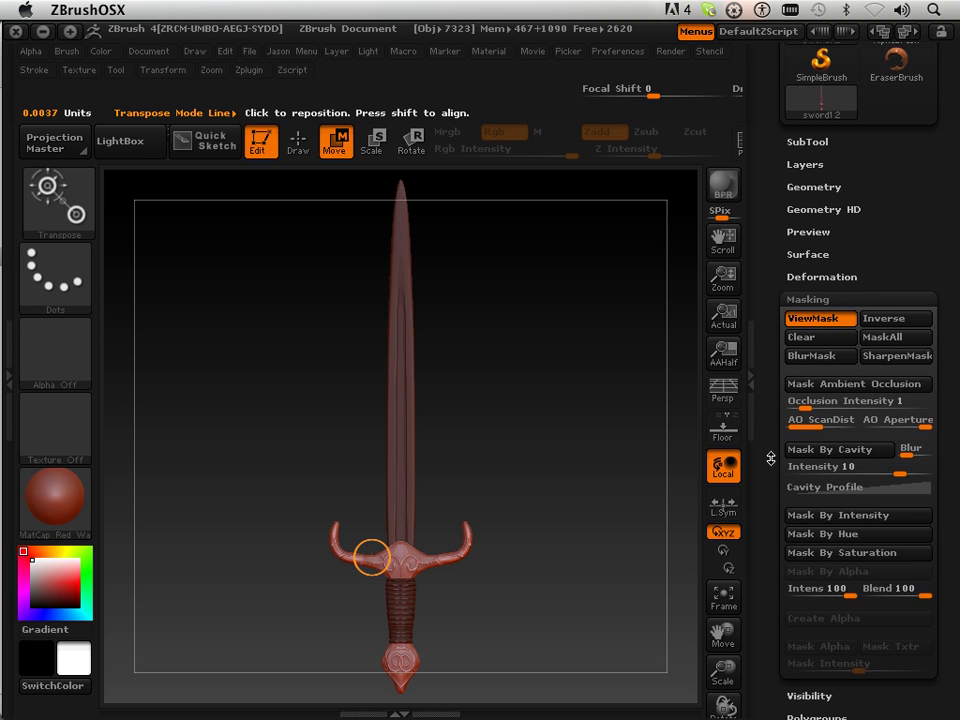
{"action": "scroll", "coordinate": [762, 426], "scroll_direction": "down", "scroll_amount": 3}
{"action": "left_click", "coordinate": [299, 143]}
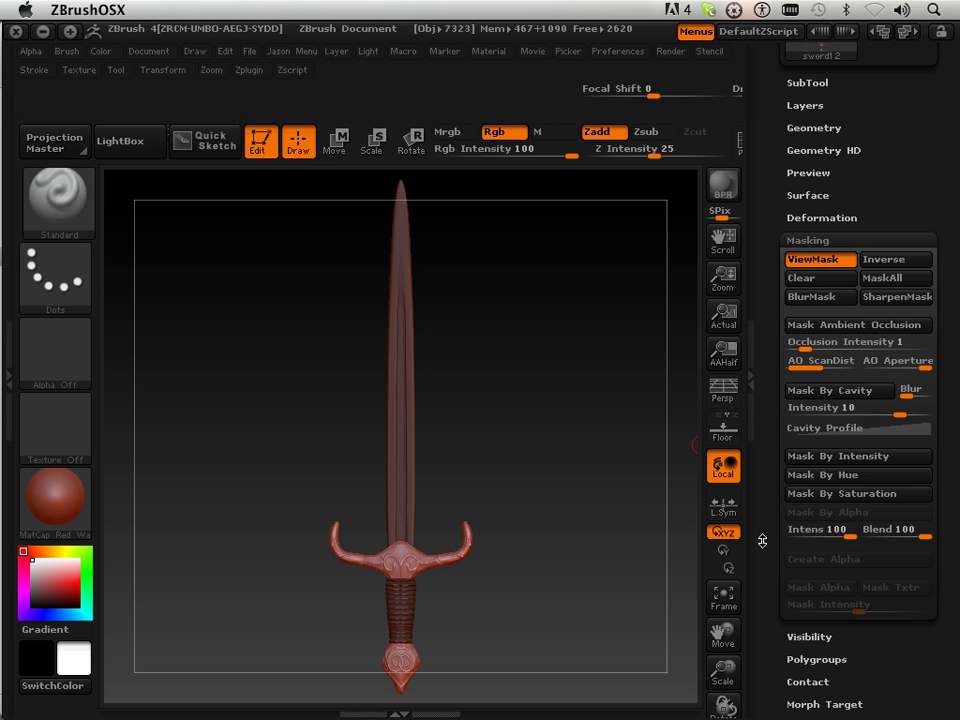
{"action": "scroll", "coordinate": [762, 541], "scroll_direction": "down", "scroll_amount": 15}
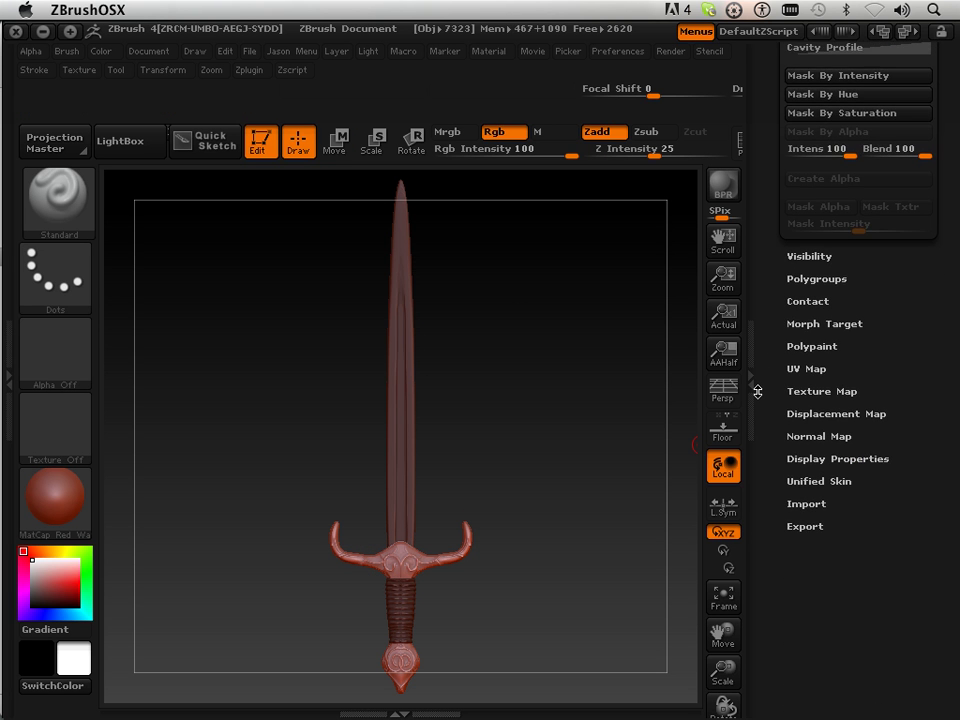
{"action": "scroll", "coordinate": [757, 391], "scroll_direction": "up", "scroll_amount": 15}
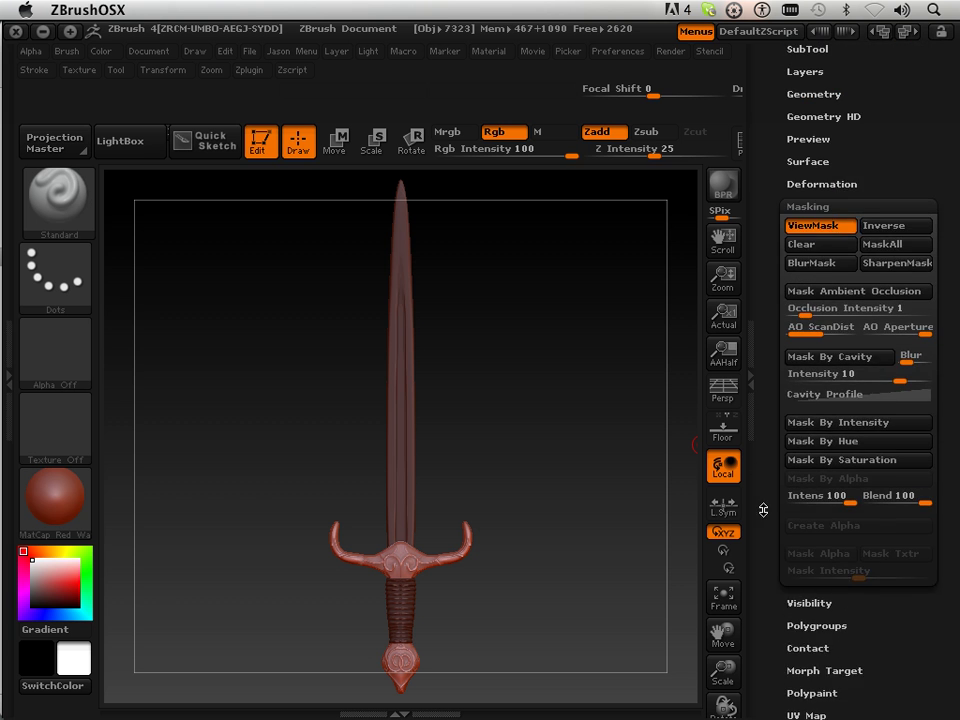
{"action": "left_click", "coordinate": [816, 250]}
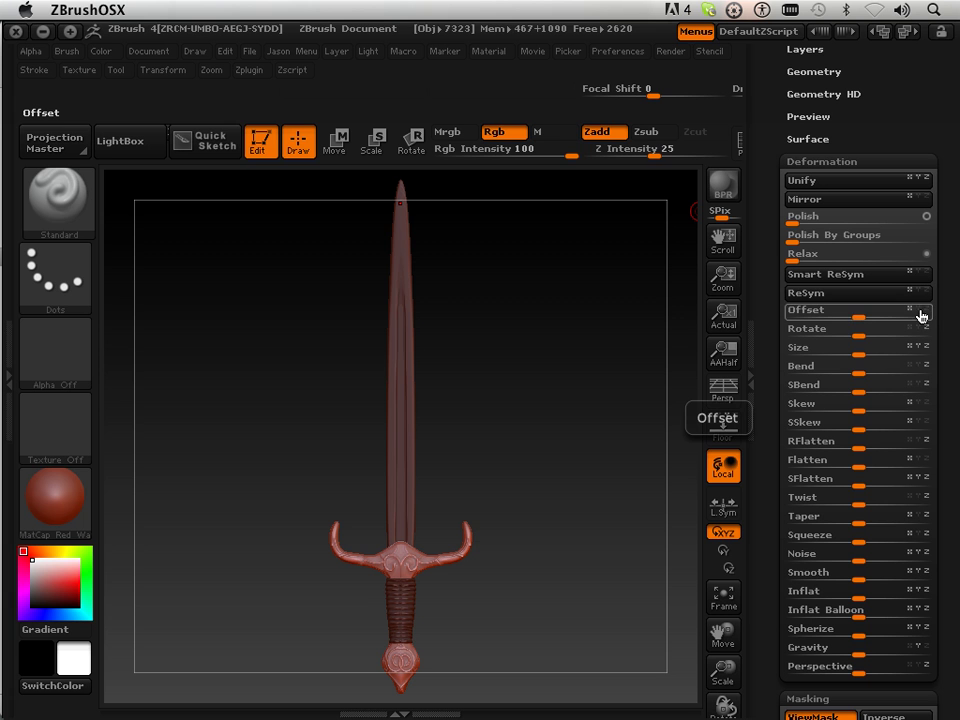
{"action": "left_click_drag", "start_coordinate": [858, 317], "coordinate": [820, 313]}
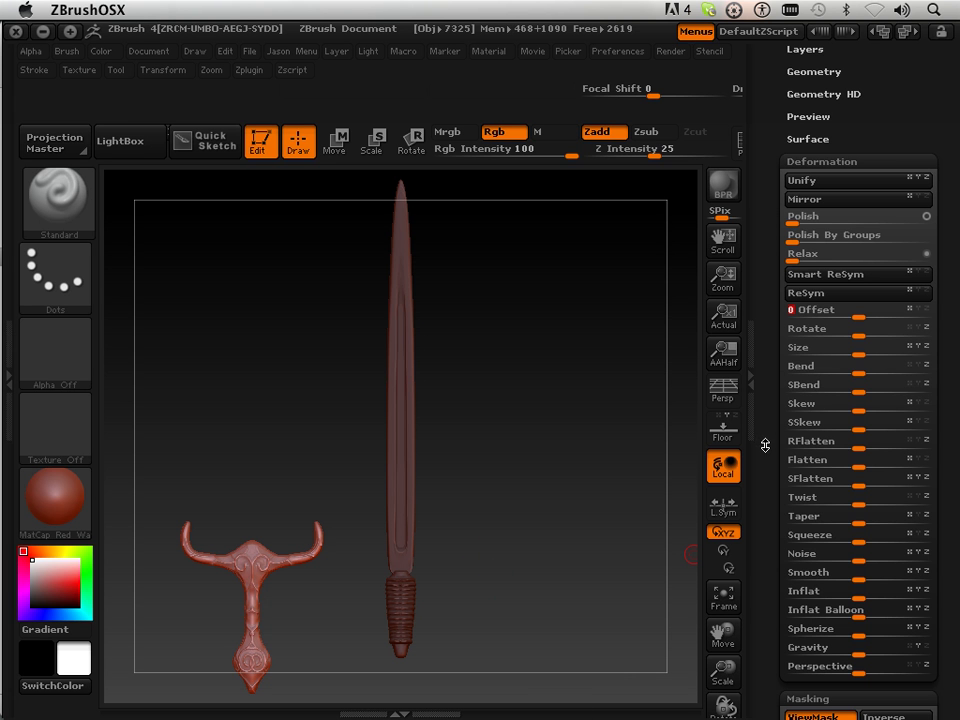
Clear the mask and isolate the narrow central section of the blade
{"action": "scroll", "coordinate": [788, 552], "scroll_direction": "down", "scroll_amount": 5}
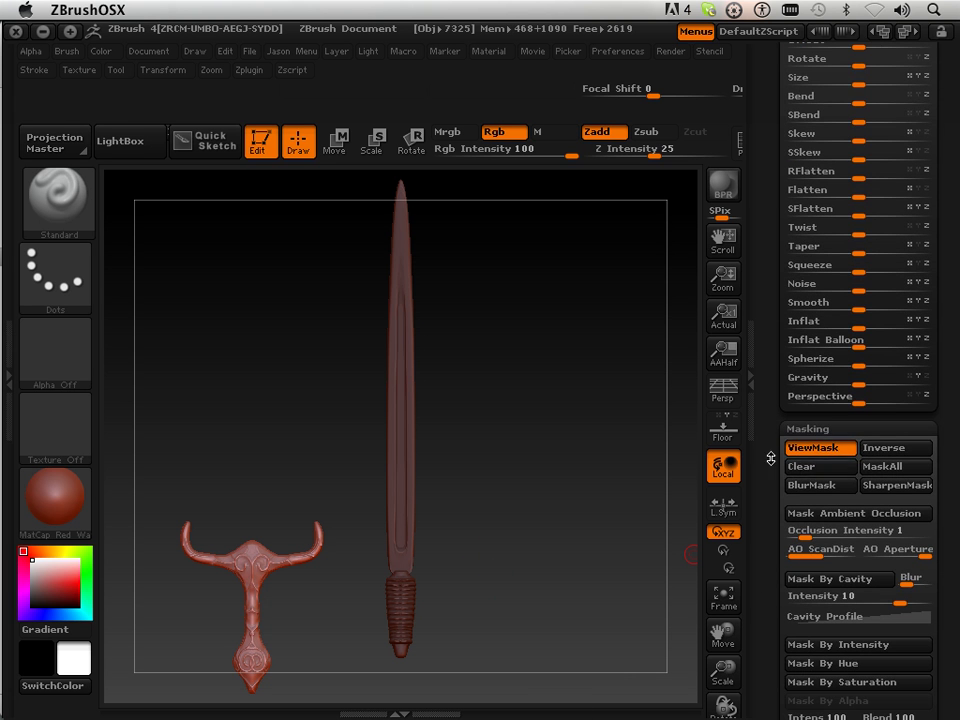
{"action": "left_click", "coordinate": [797, 466]}
{"action": "left_click", "coordinate": [412, 528], "text": "ctrl+shift"}
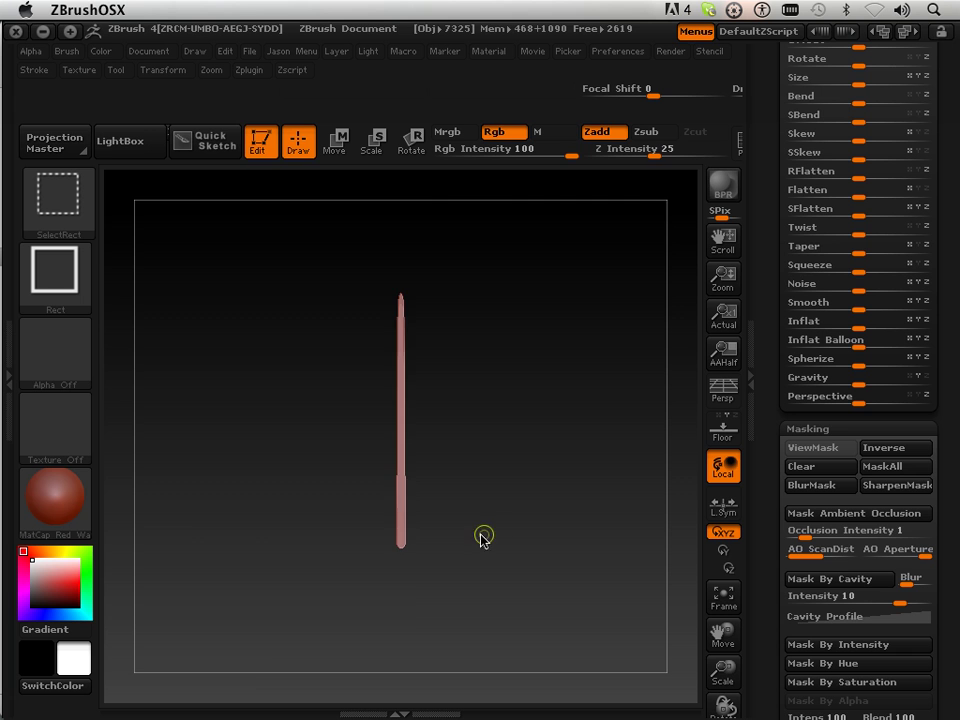
{"action": "left_click", "coordinate": [480, 537], "text": "ctrl+shift"}
{"action": "left_click", "coordinate": [405, 562], "text": "ctrl+shift"}
{"action": "left_click", "coordinate": [429, 579], "text": "ctrl+shift"}
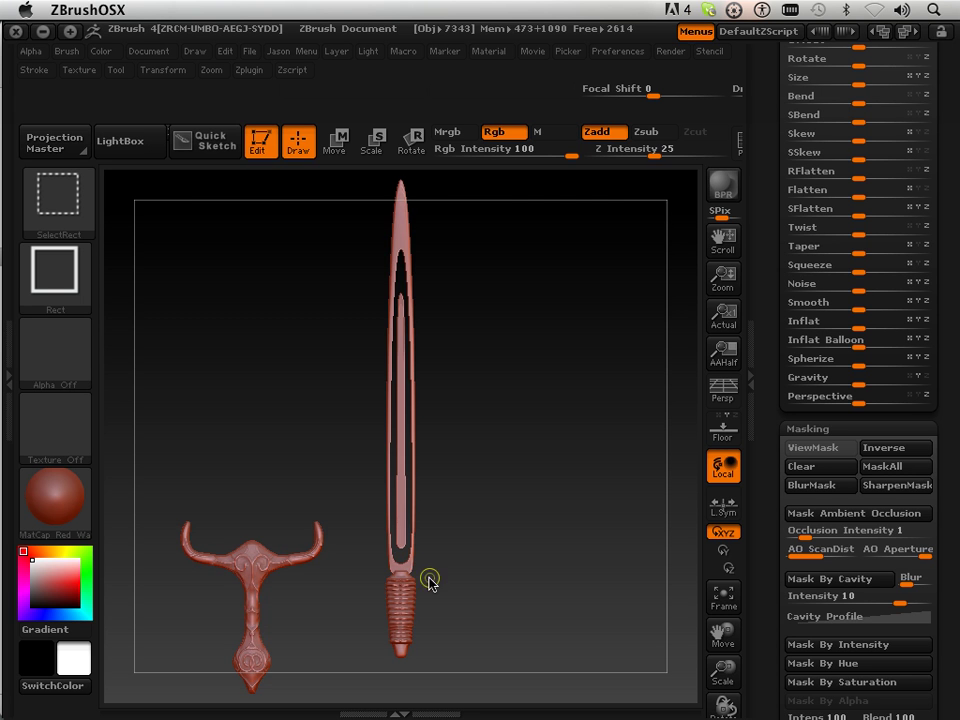
{"action": "left_click", "coordinate": [416, 604], "text": "ctrl+shift"}
{"action": "left_click", "coordinate": [417, 606], "text": "ctrl+shift"}
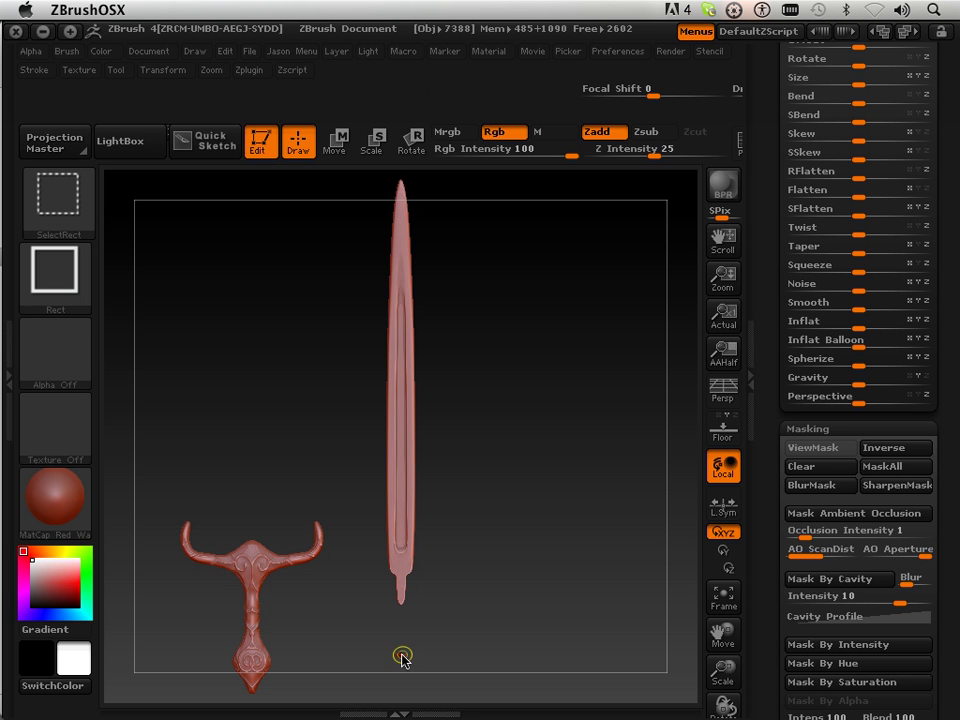
{"action": "left_click", "coordinate": [508, 632], "text": "ctrl"}
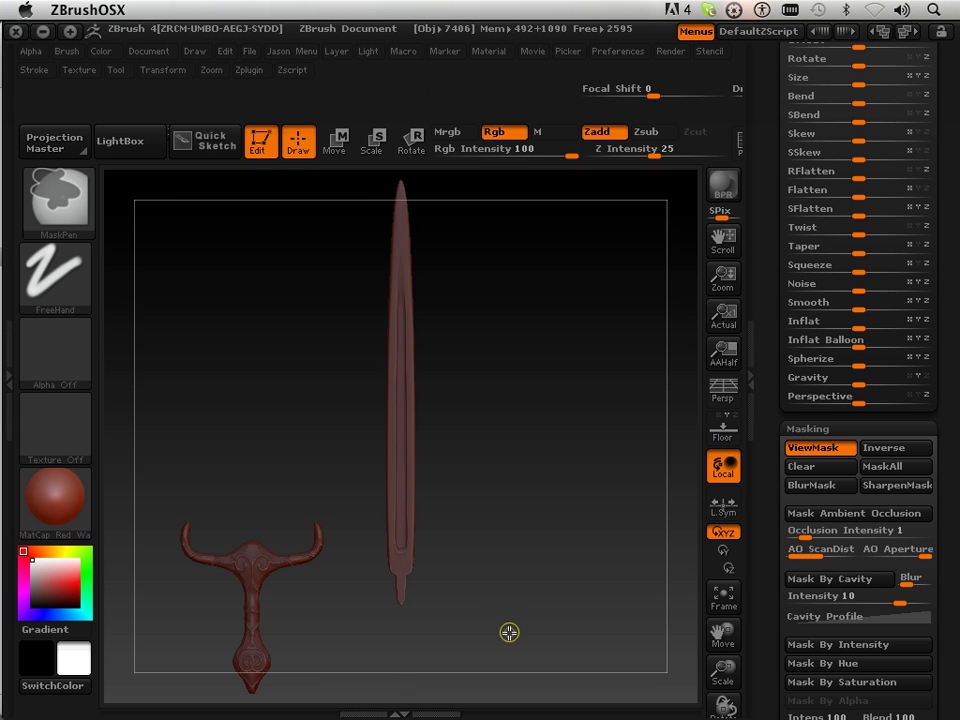
{"action": "left_click", "coordinate": [508, 632], "text": "ctrl+shift"}
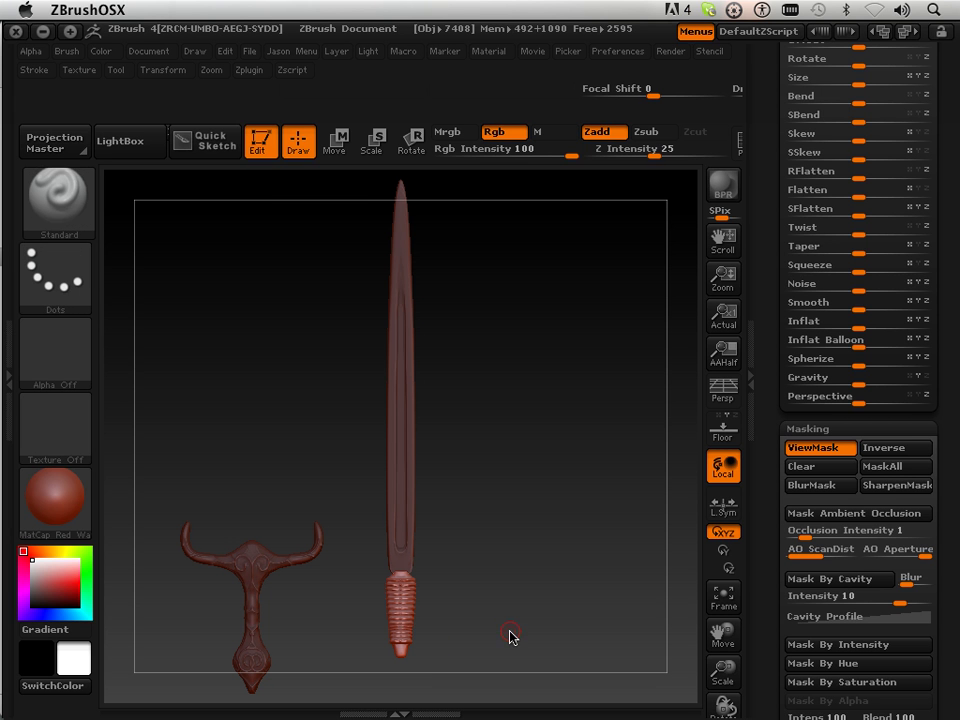
{"action": "left_click", "coordinate": [818, 467]}
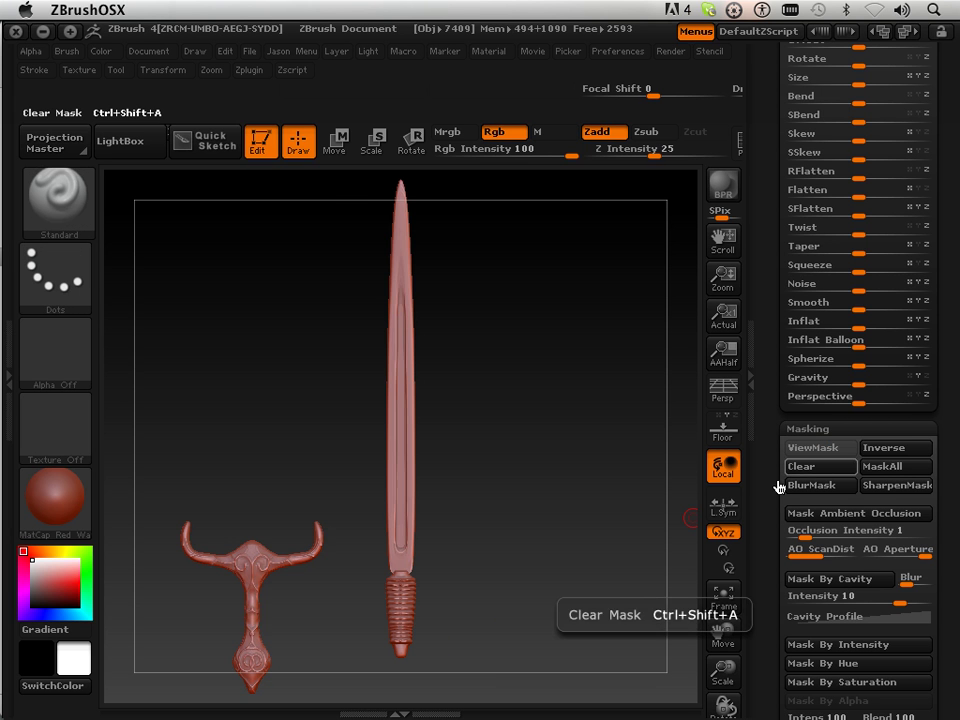
Isolate and mask the entire blade, and invert the mask on the full sword so only the blade stays editable
{"action": "left_click", "coordinate": [411, 612], "text": "ctrl+shift"}
{"action": "left_click", "coordinate": [411, 612], "text": "ctrl+shift"}
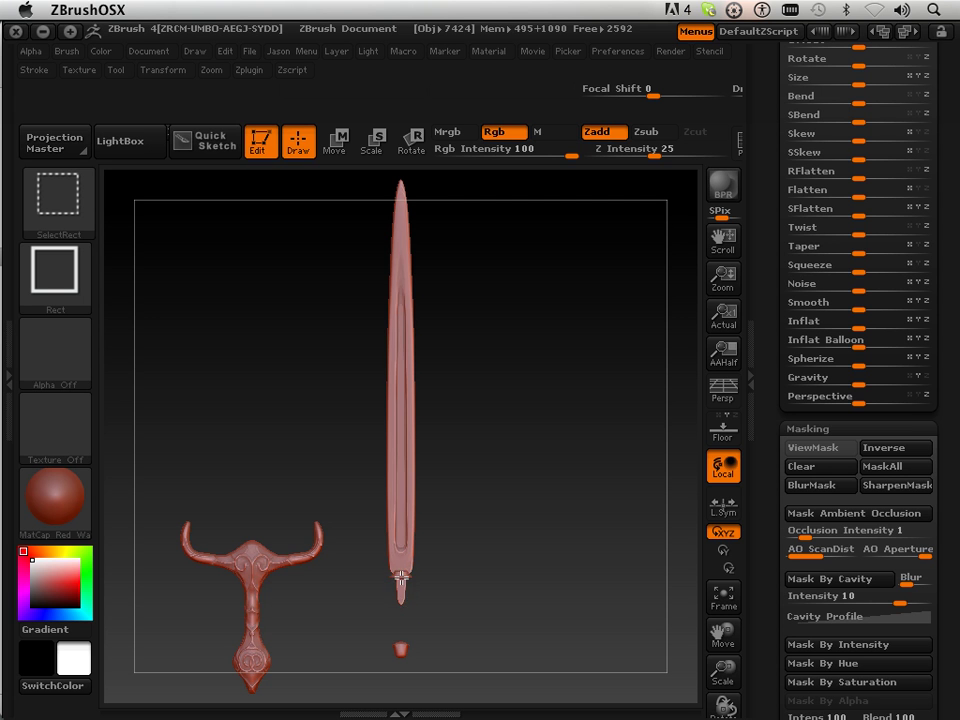
{"action": "left_click", "coordinate": [252, 598], "text": "ctrl+alt+shift"}
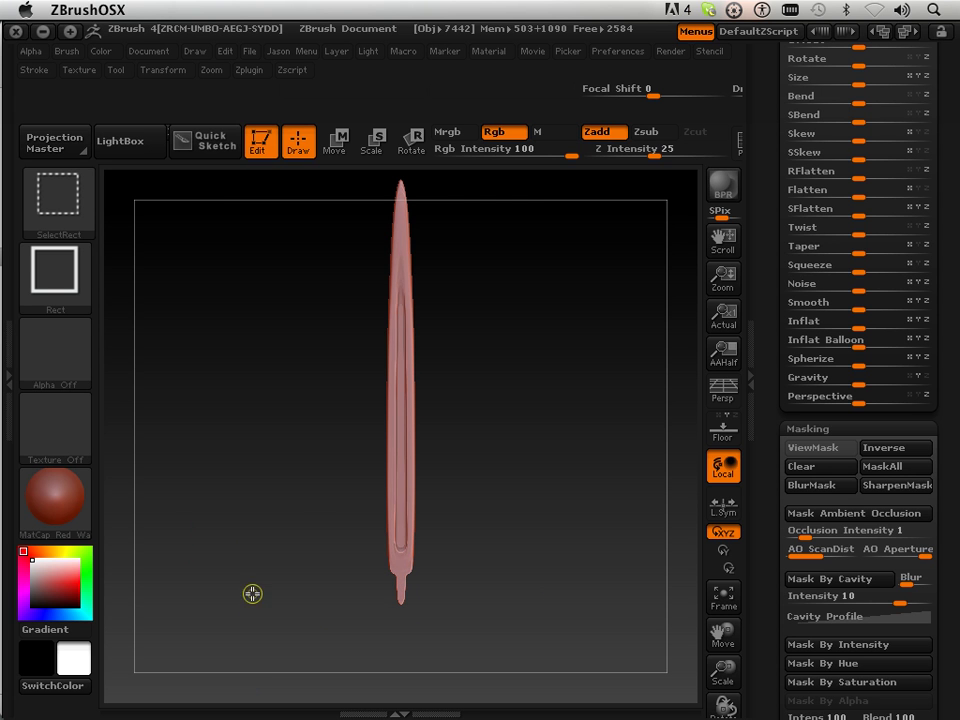
{"action": "left_click", "coordinate": [601, 582], "text": "ctrl"}
{"action": "left_click", "coordinate": [621, 549], "text": "ctrl+shift"}
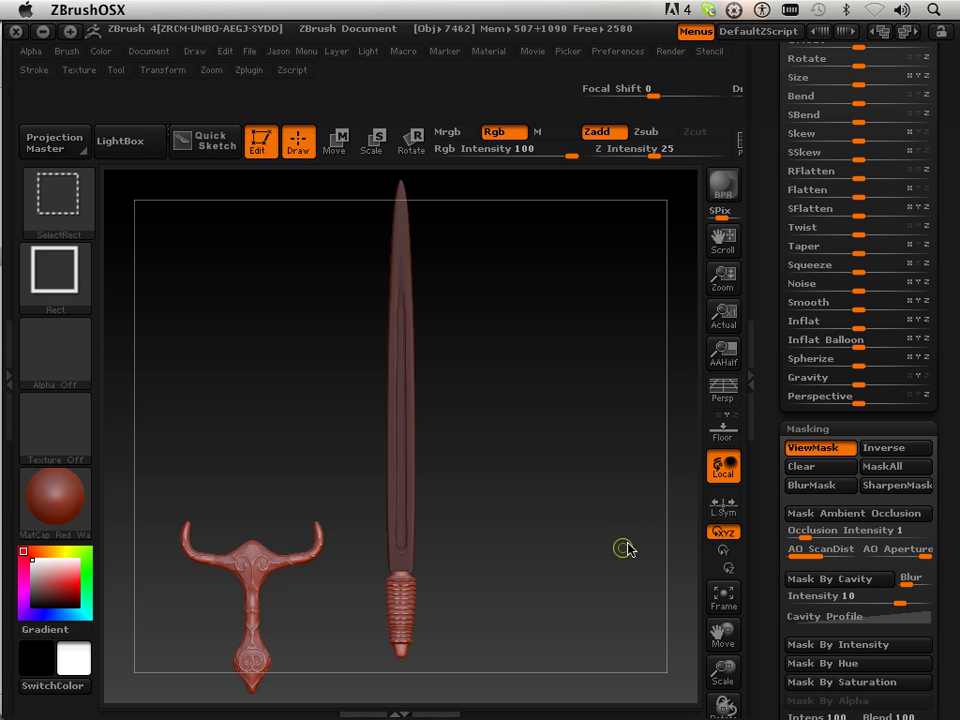
{"action": "left_click", "coordinate": [897, 450]}
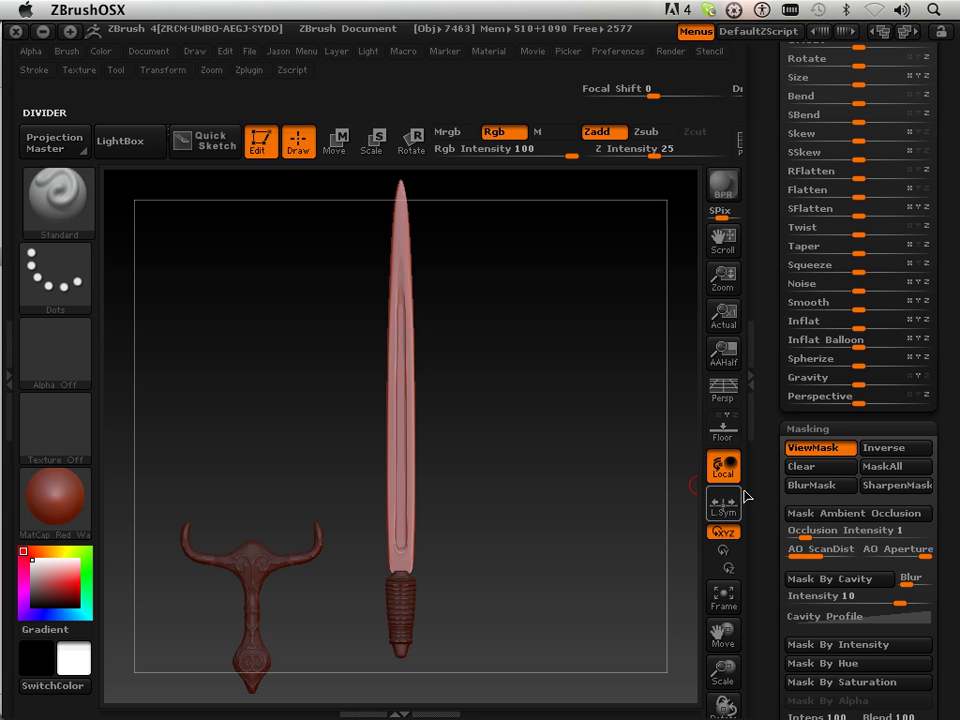
Shift the unmasked blade sideways along the X axis with the Offset deformation, clear of the grip
{"action": "scroll", "coordinate": [768, 325], "scroll_direction": "up", "scroll_amount": 10}
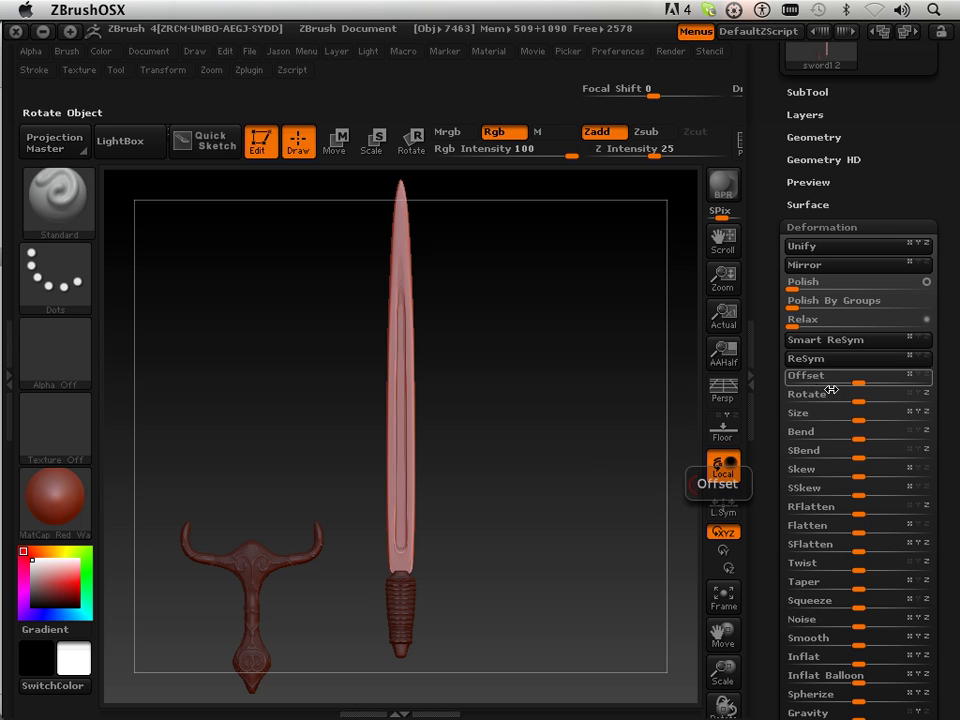
{"action": "left_click_drag", "start_coordinate": [858, 382], "coordinate": [888, 388]}
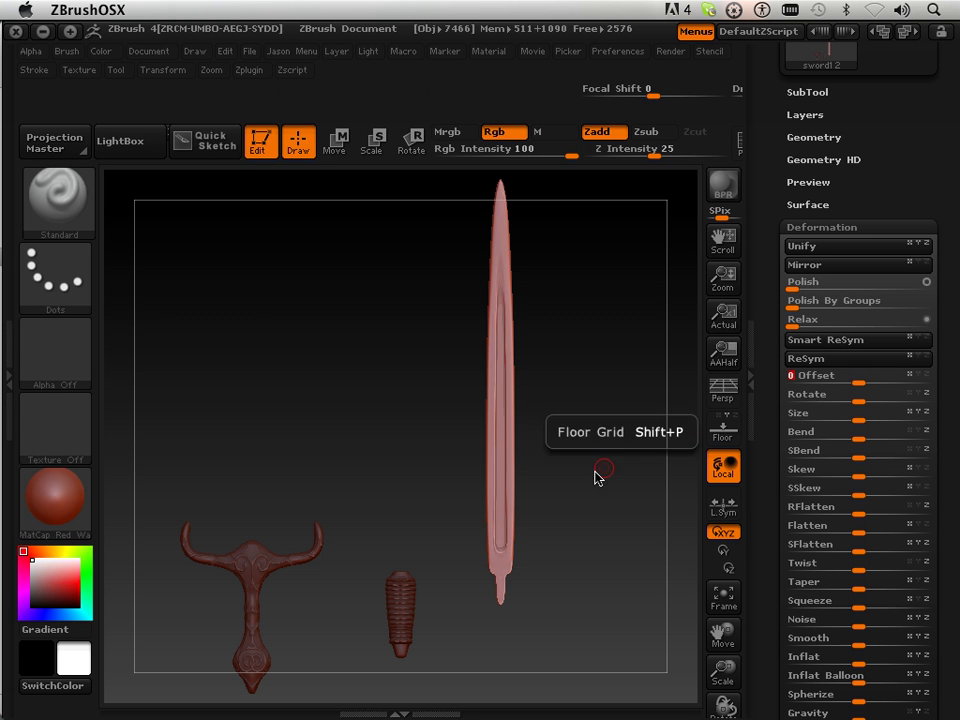
{"action": "left_click_drag", "start_coordinate": [609, 450], "coordinate": [626, 514]}
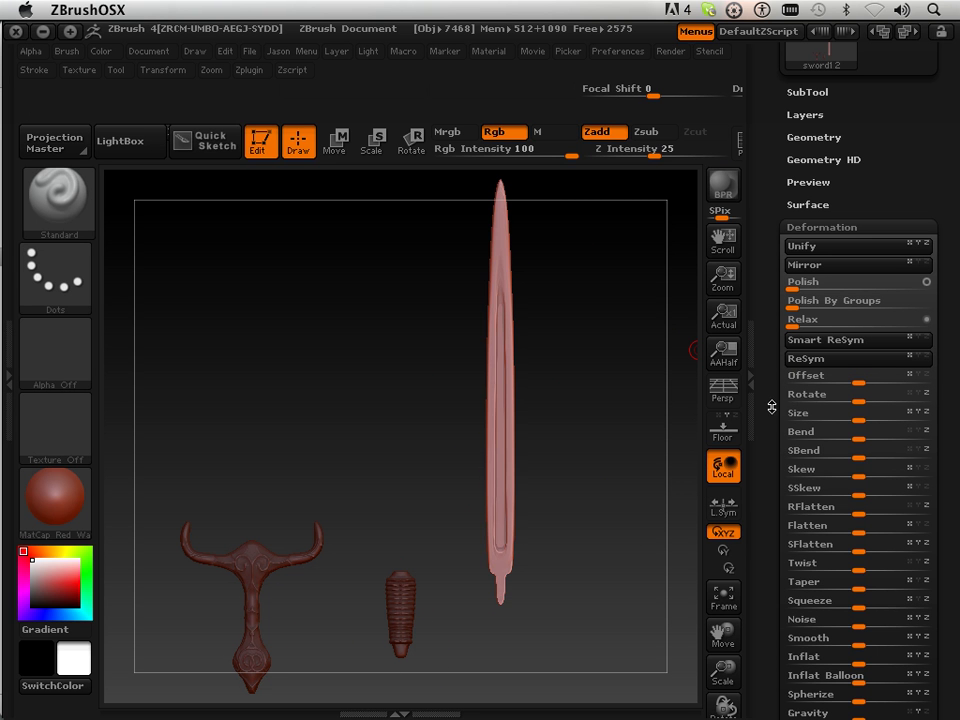
Lower the sword's geometry to subdivision level 1
{"action": "scroll", "coordinate": [782, 381], "scroll_direction": "down", "scroll_amount": 3}
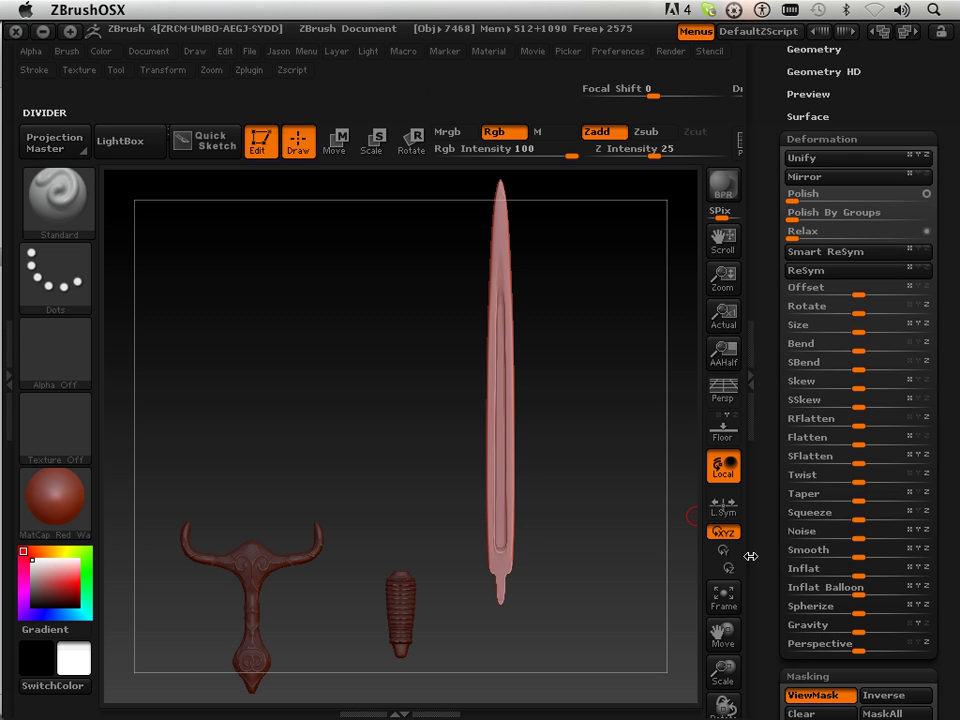
{"action": "scroll", "coordinate": [764, 591], "scroll_direction": "down", "scroll_amount": 10}
{"action": "scroll", "coordinate": [765, 446], "scroll_direction": "up", "scroll_amount": 12}
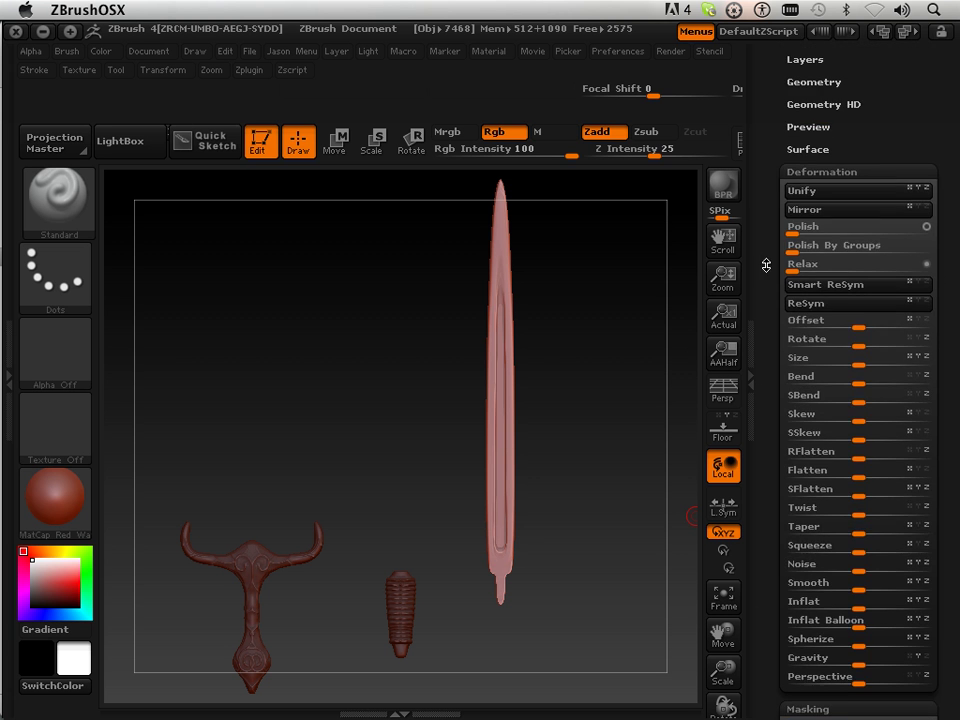
{"action": "scroll", "coordinate": [790, 388], "scroll_direction": "up", "scroll_amount": 5}
{"action": "left_click", "coordinate": [800, 388]}
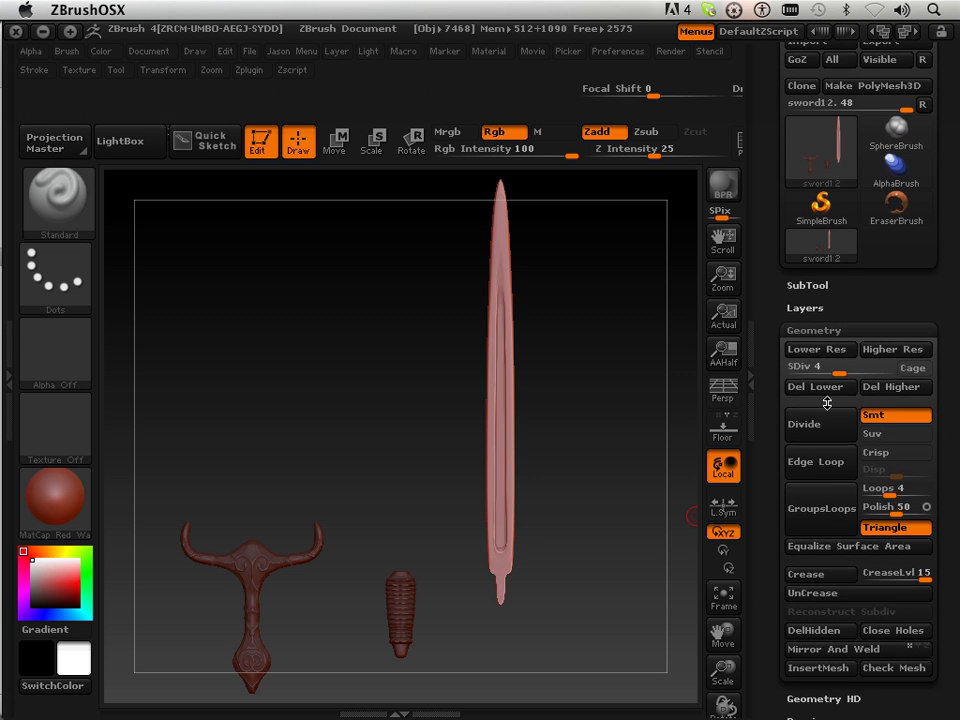
{"action": "left_click_drag", "start_coordinate": [835, 370], "coordinate": [788, 366]}
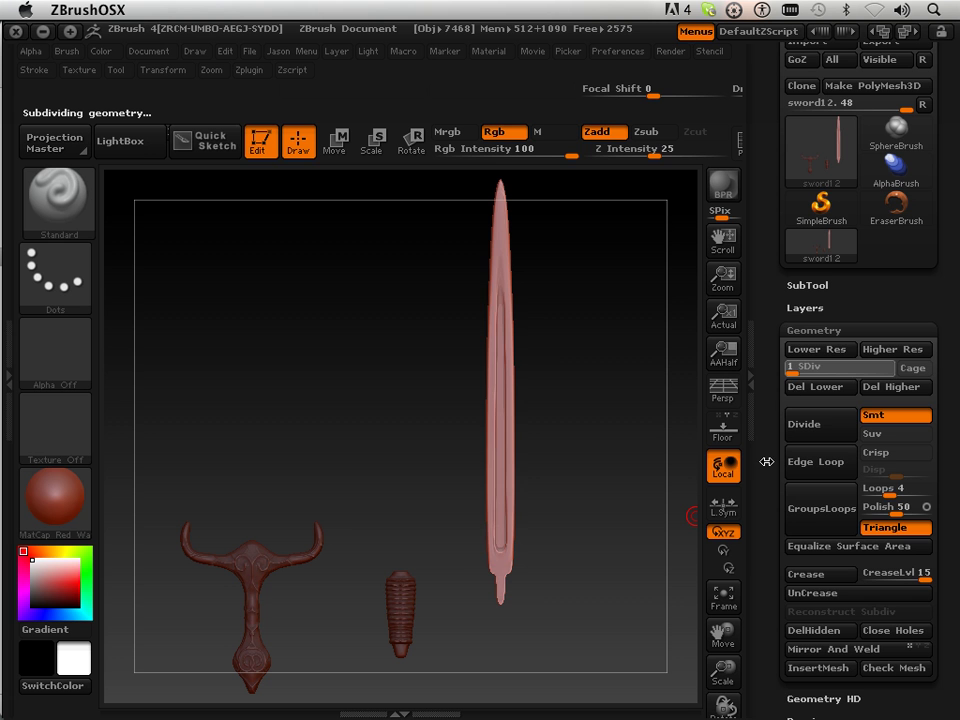
Unwrap the UVs of the sword with UV Master, keeping Symmetry on
{"action": "left_click_drag", "start_coordinate": [771, 492], "coordinate": [755, 223]}
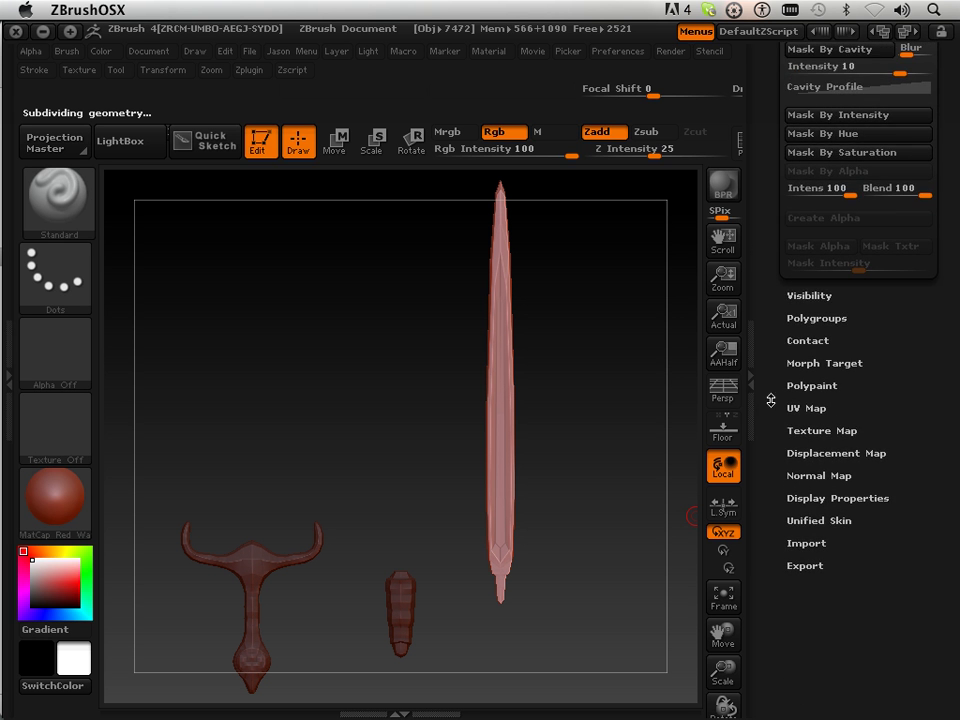
{"action": "left_click", "coordinate": [811, 476]}
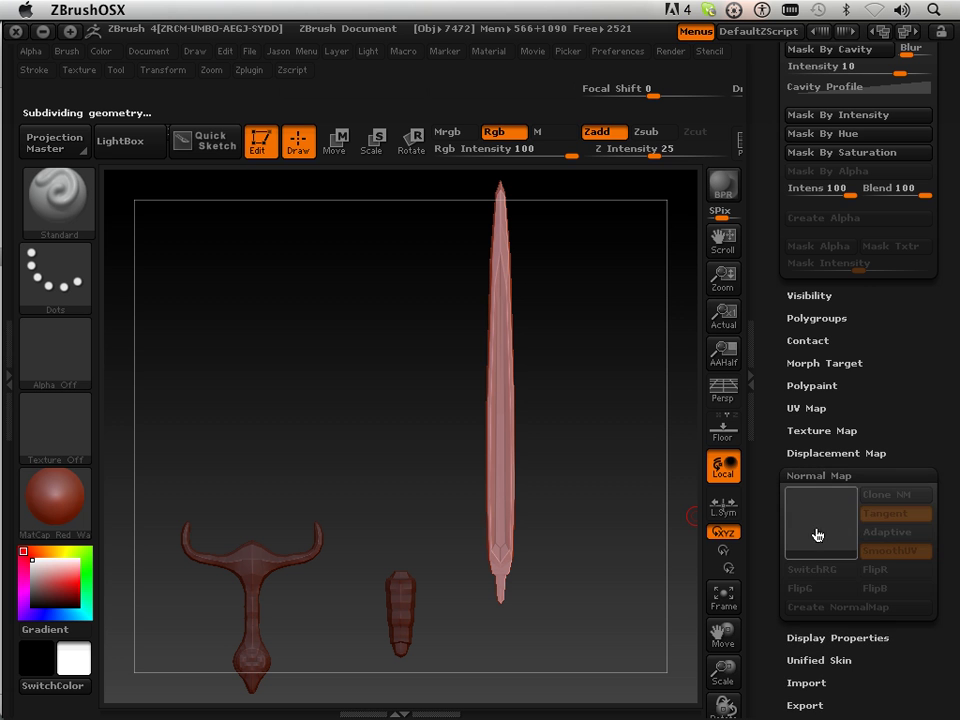
{"action": "left_click", "coordinate": [808, 408]}
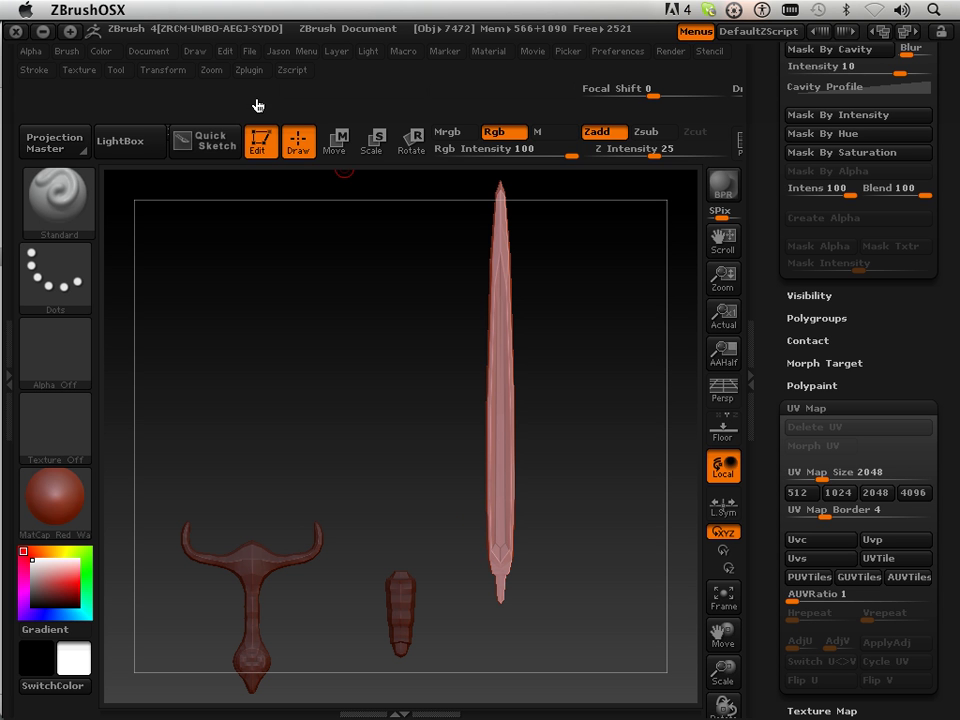
{"action": "left_click", "coordinate": [249, 70]}
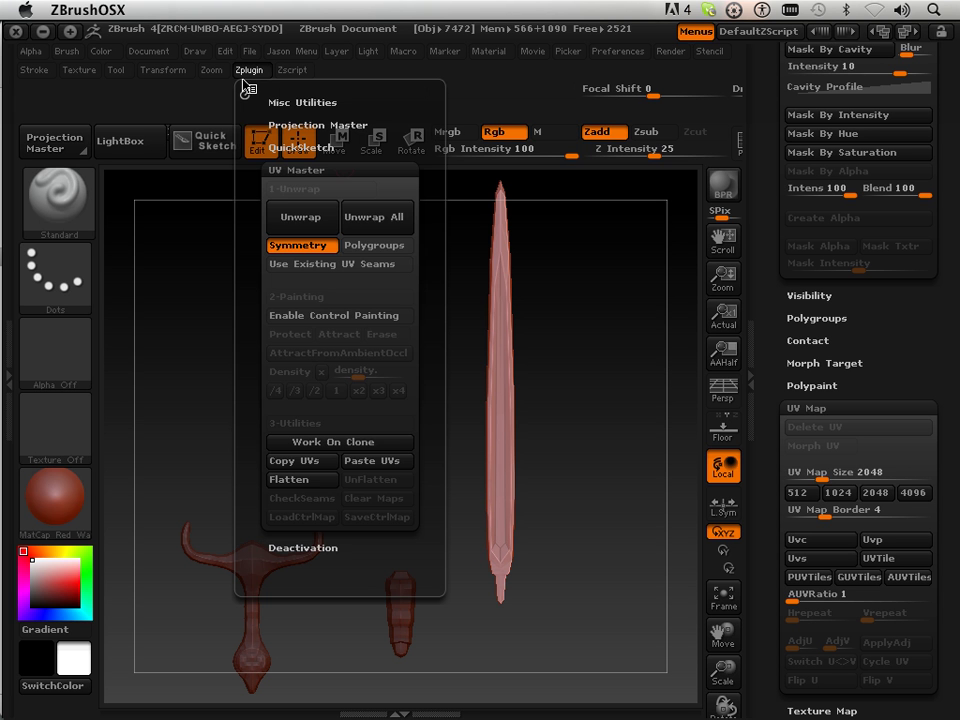
{"action": "left_click", "coordinate": [299, 217]}
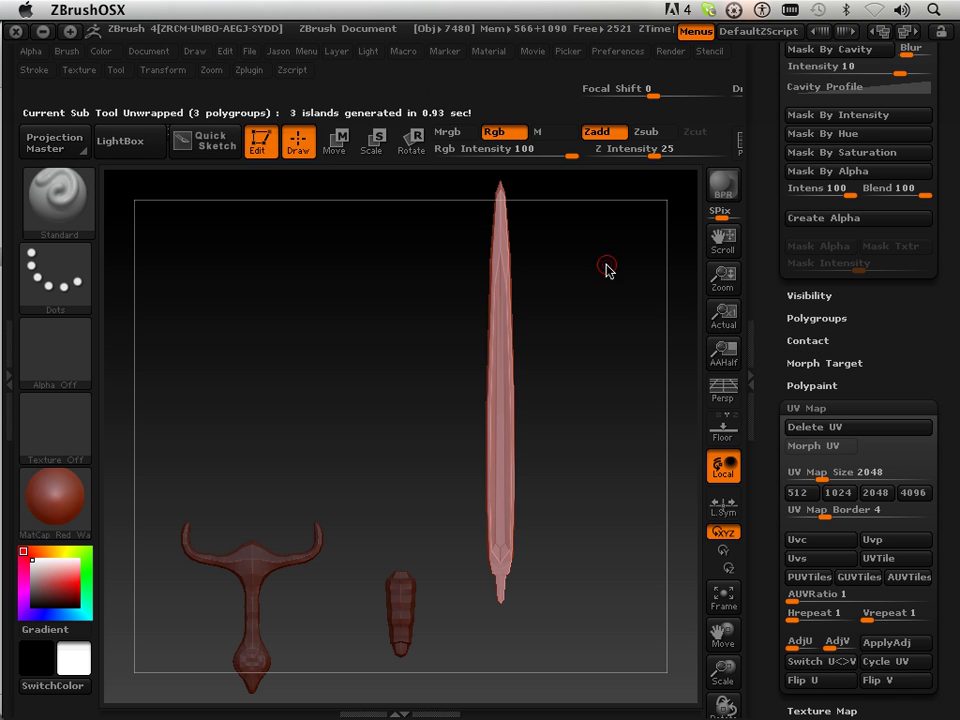
Create a new texture map for the sword from its UV map
{"action": "scroll", "coordinate": [777, 364], "scroll_direction": "up", "scroll_amount": 10}
{"action": "left_click_drag", "start_coordinate": [777, 364], "coordinate": [783, 33]}
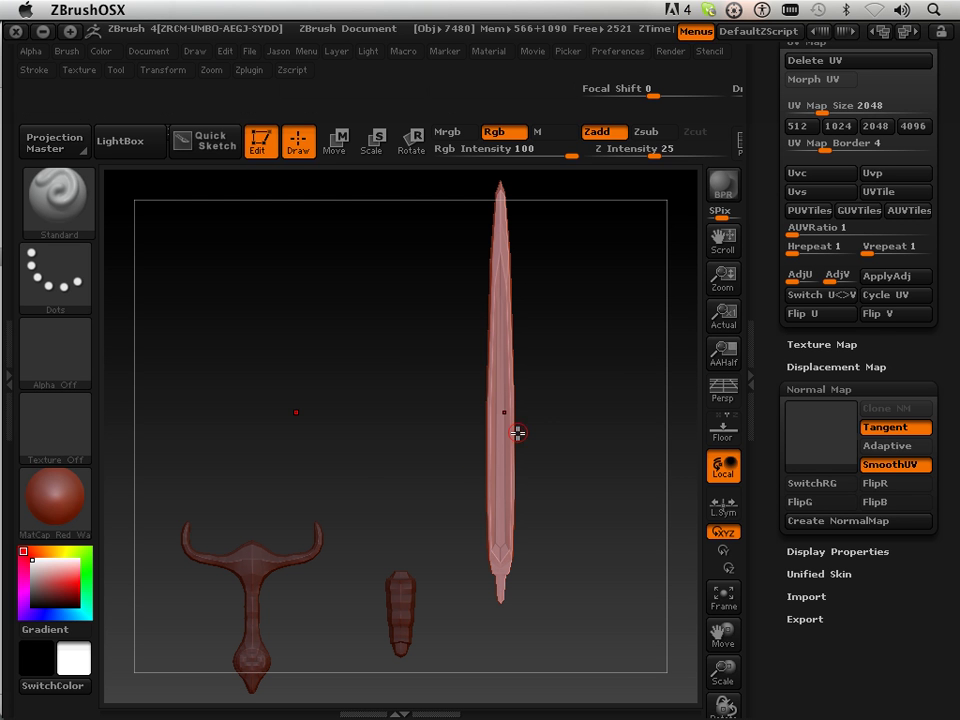
{"action": "left_click", "coordinate": [828, 345]}
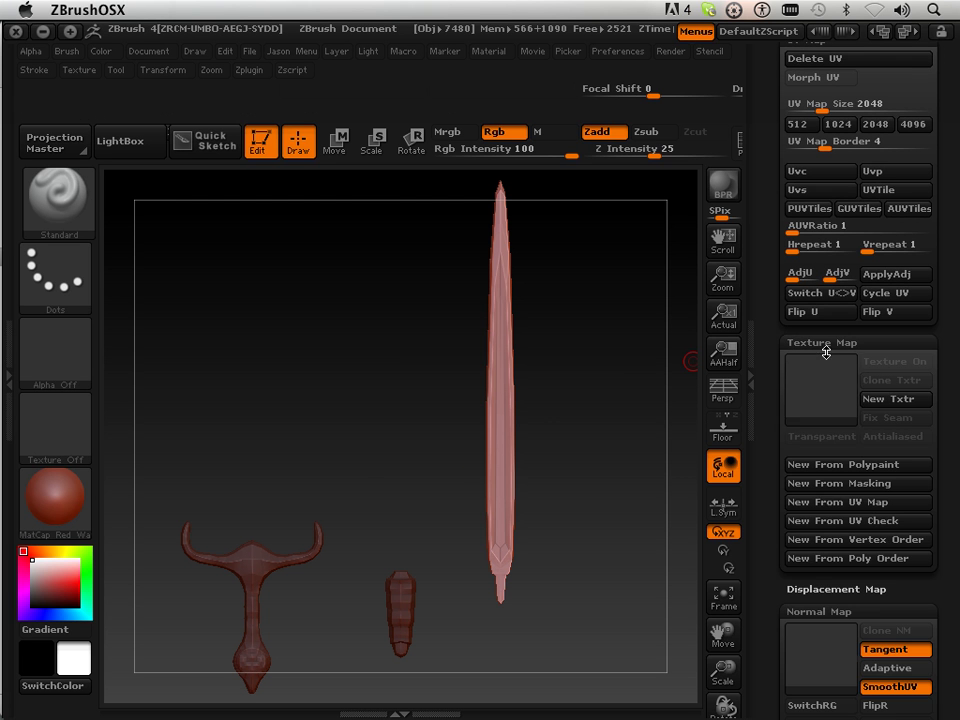
{"action": "left_click", "coordinate": [817, 502]}
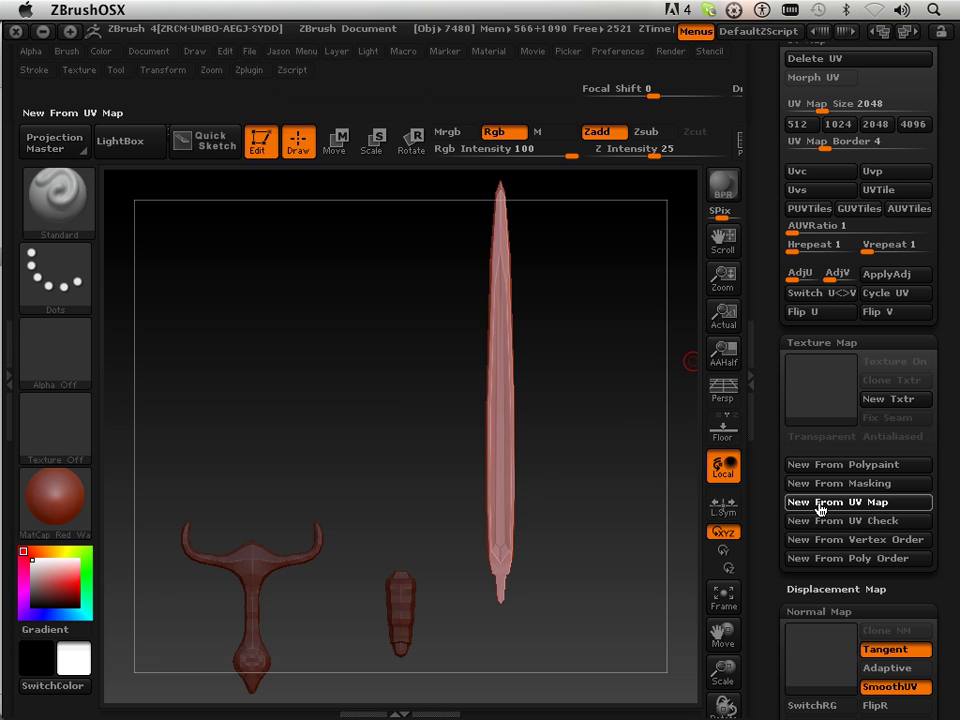
Examine the UV layout in the texture preview and on the sword, isolating blade sections and restoring the full model
{"action": "mouse_move", "coordinate": [835, 398]}
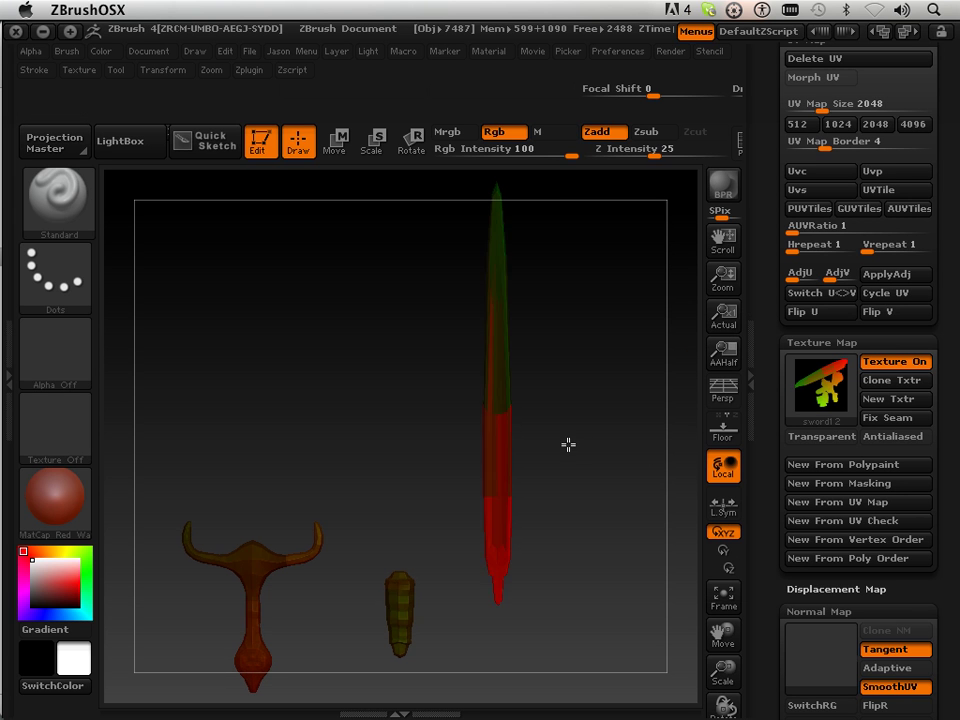
{"action": "left_click_drag", "start_coordinate": [568, 444], "coordinate": [594, 445]}
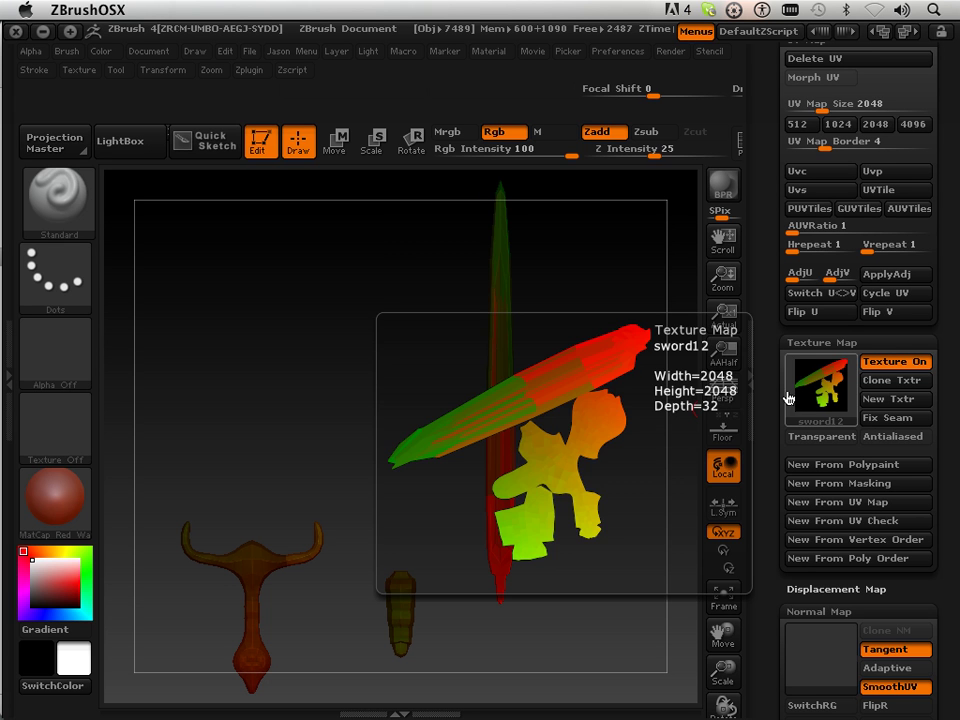
{"action": "left_click_drag", "start_coordinate": [572, 482], "coordinate": [592, 488]}
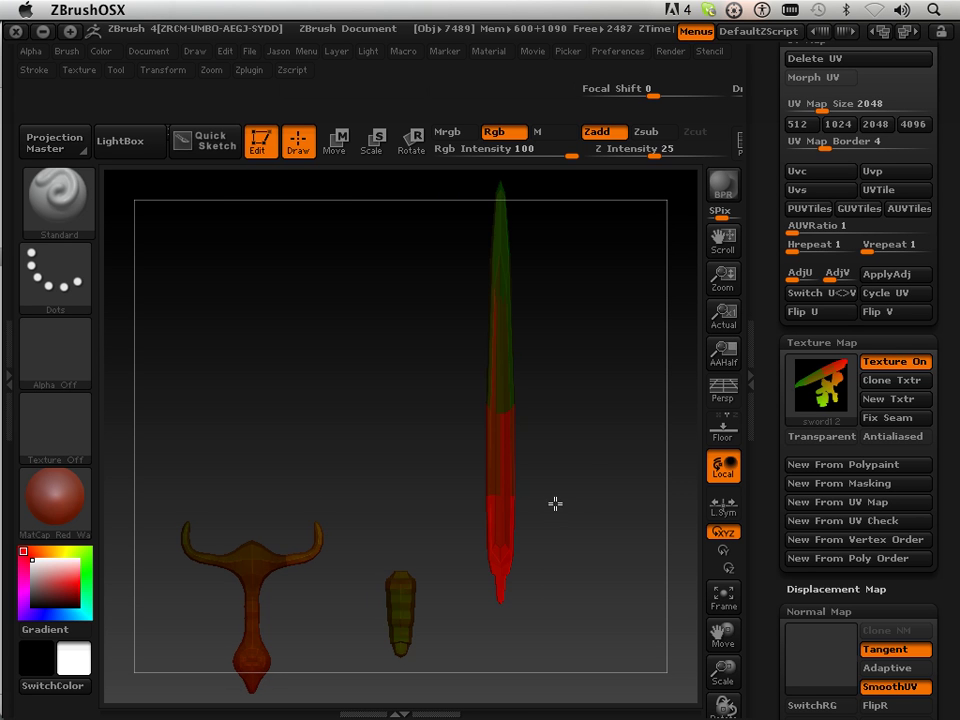
{"action": "left_click", "coordinate": [506, 501], "text": "ctrl+shift"}
{"action": "left_click", "coordinate": [518, 493], "text": "ctrl+shift"}
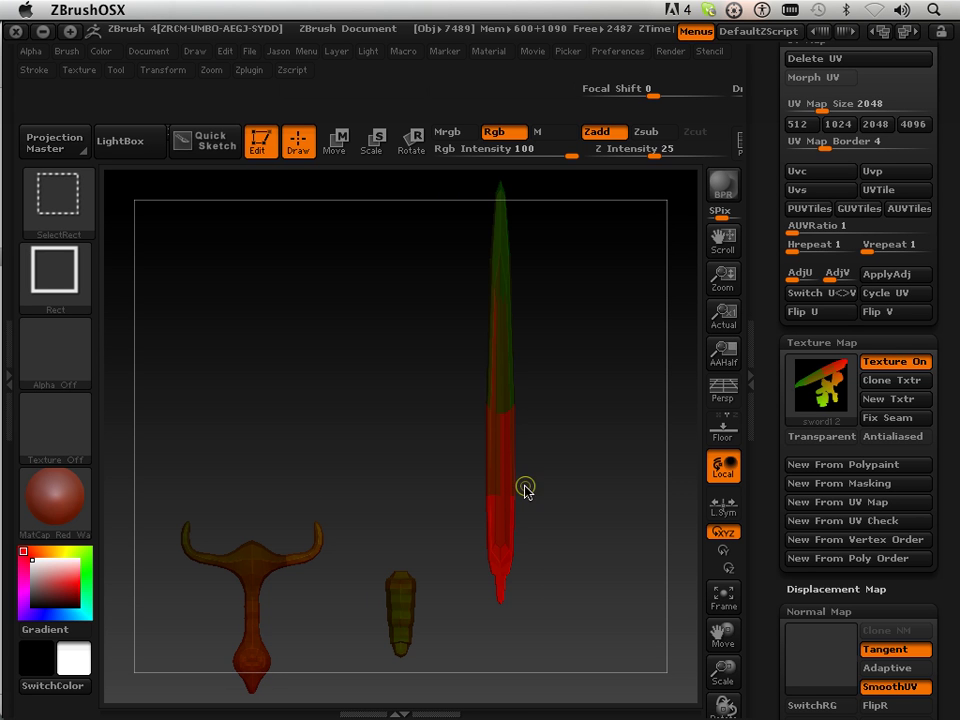
{"action": "left_click", "coordinate": [507, 565], "text": "ctrl+shift"}
{"action": "left_click", "coordinate": [505, 566], "text": "ctrl+shift"}
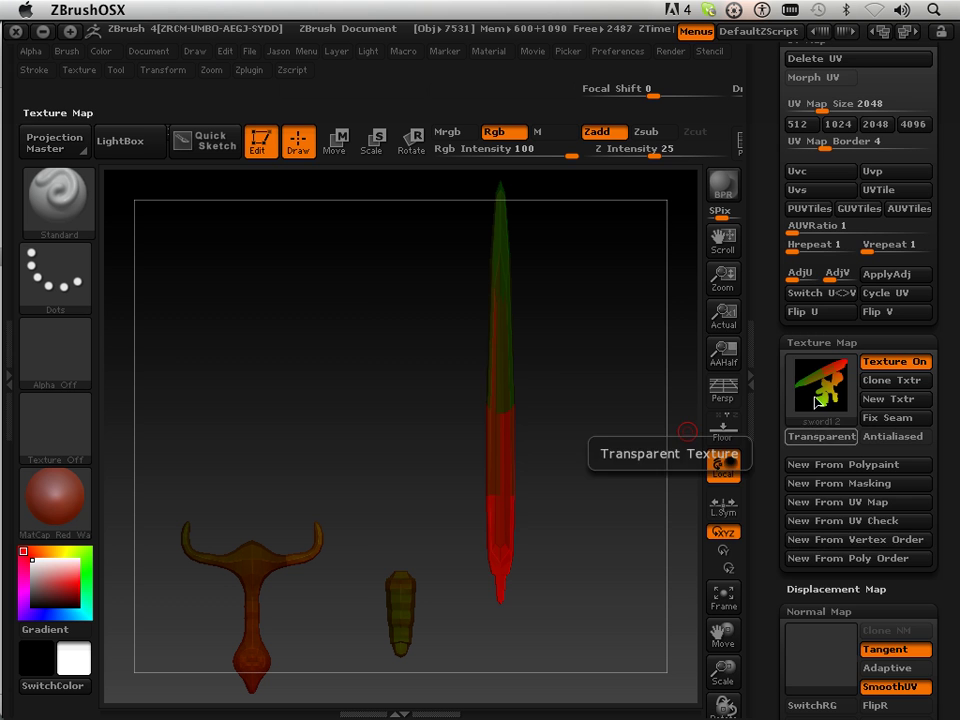
Try remapping the sword's UVs with AUVTiles for comparison with the unwrapped layout
{"action": "left_click_drag", "start_coordinate": [780, 563], "coordinate": [748, 612]}
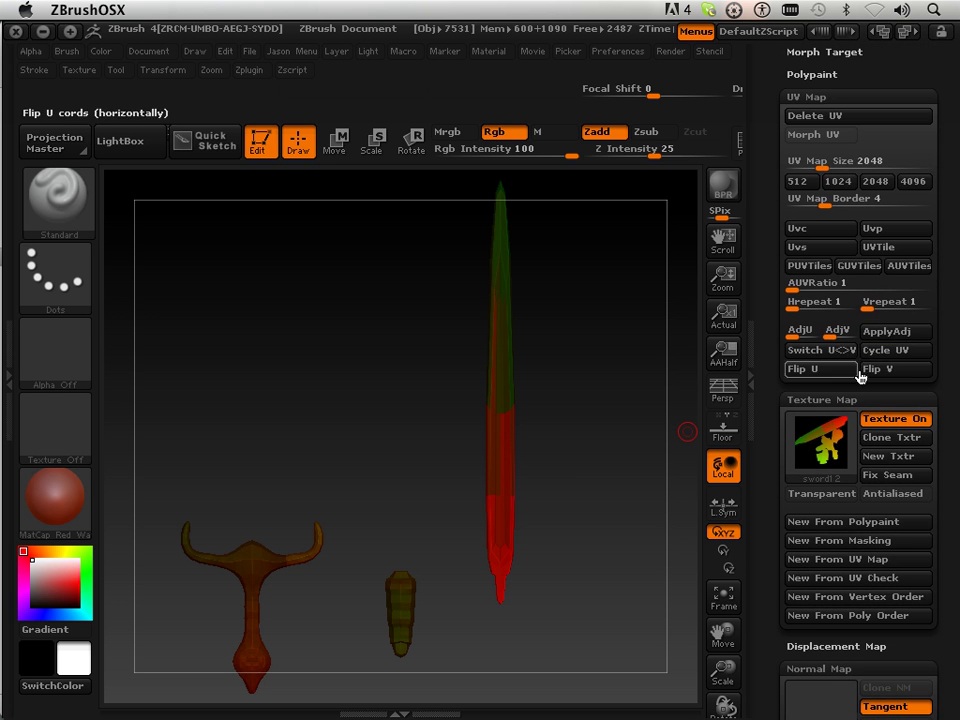
{"action": "left_click", "coordinate": [899, 279]}
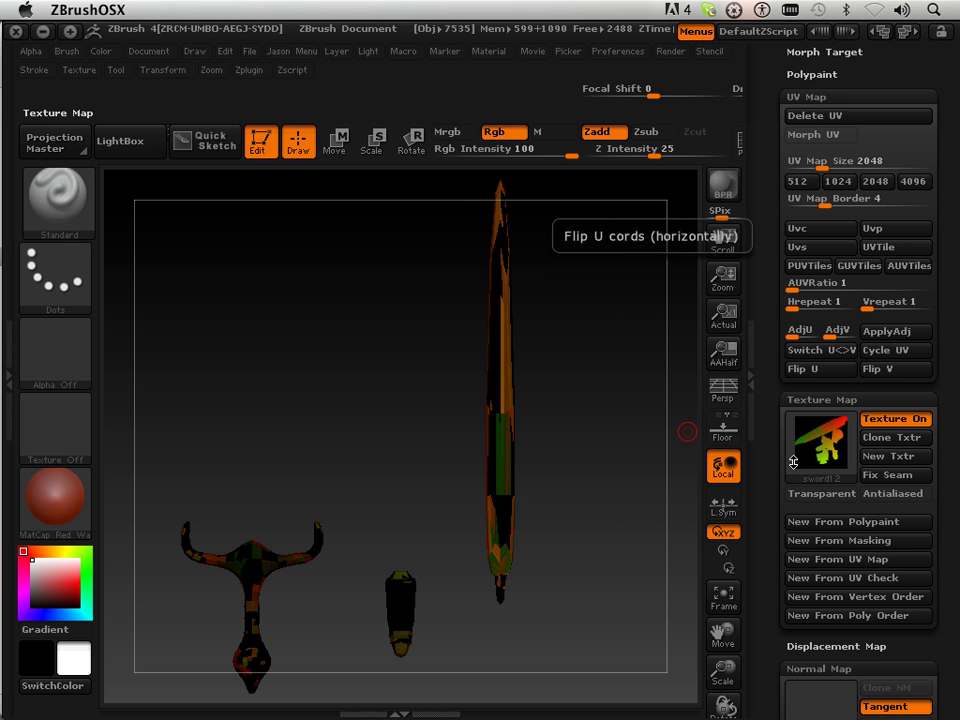
Unwrap the sword again with UV Master, and create a new texture from the UV check to look for overlaps
{"action": "left_click", "coordinate": [249, 70]}
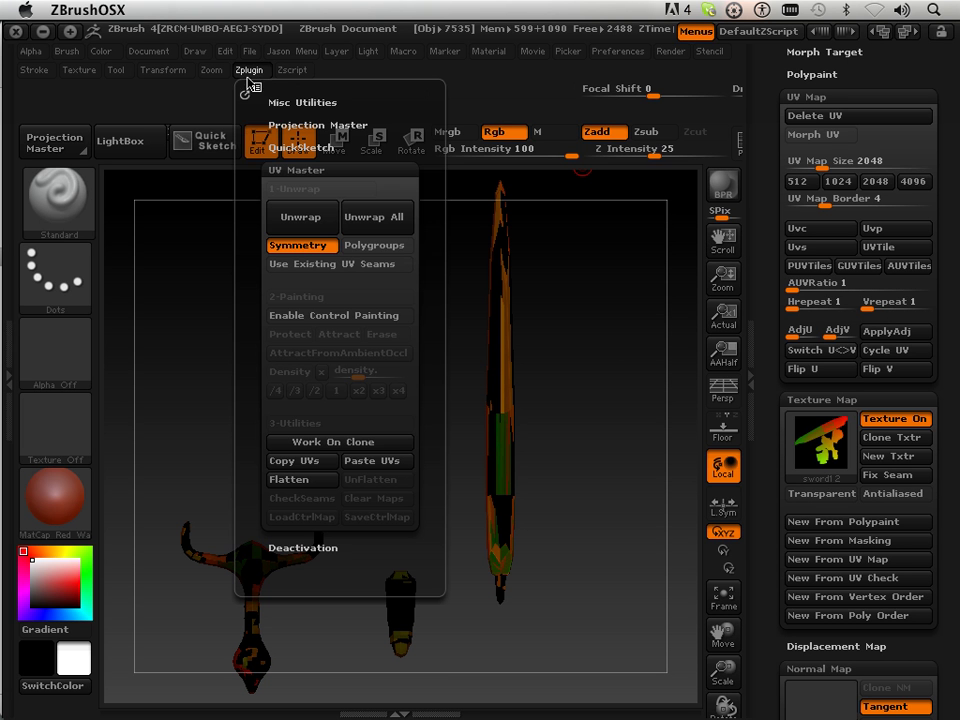
{"action": "left_click", "coordinate": [358, 221]}
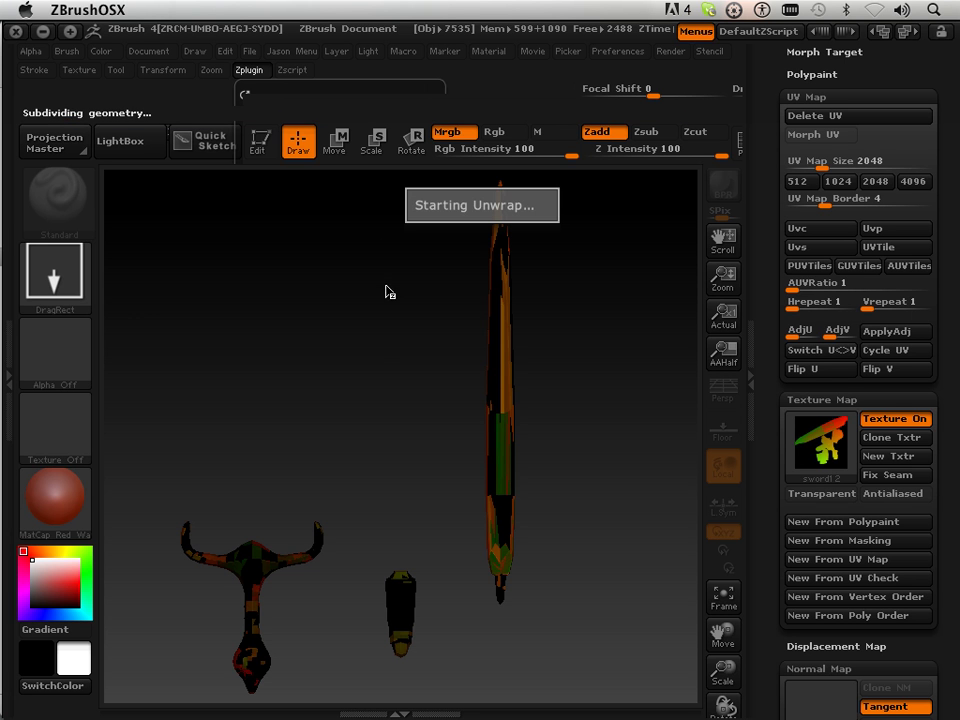
{"action": "left_click", "coordinate": [804, 585]}
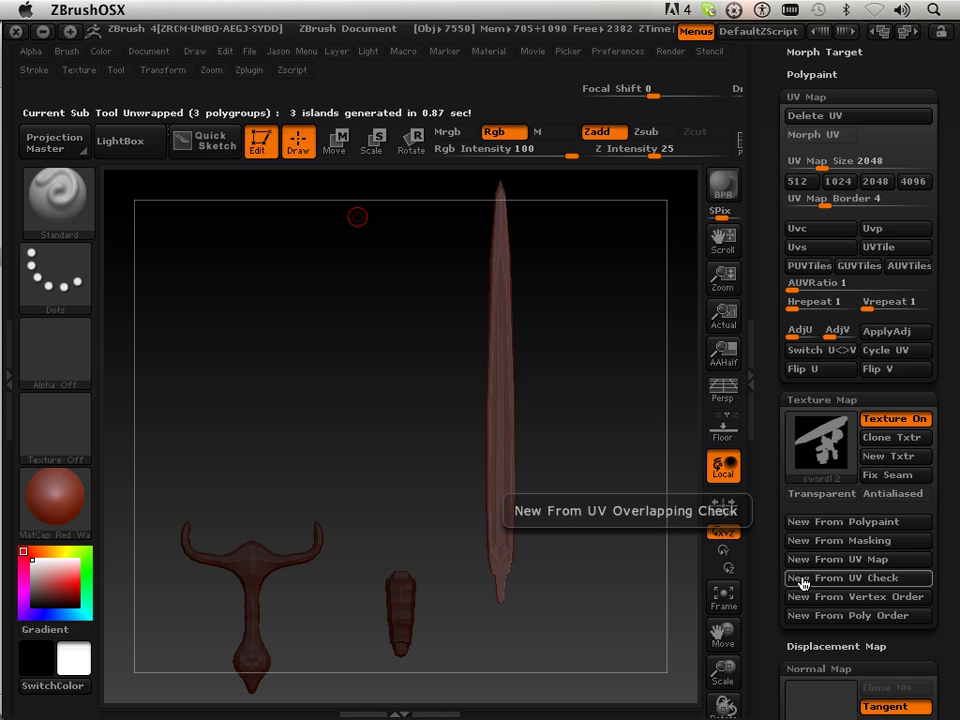
{"action": "mouse_move", "coordinate": [818, 436]}
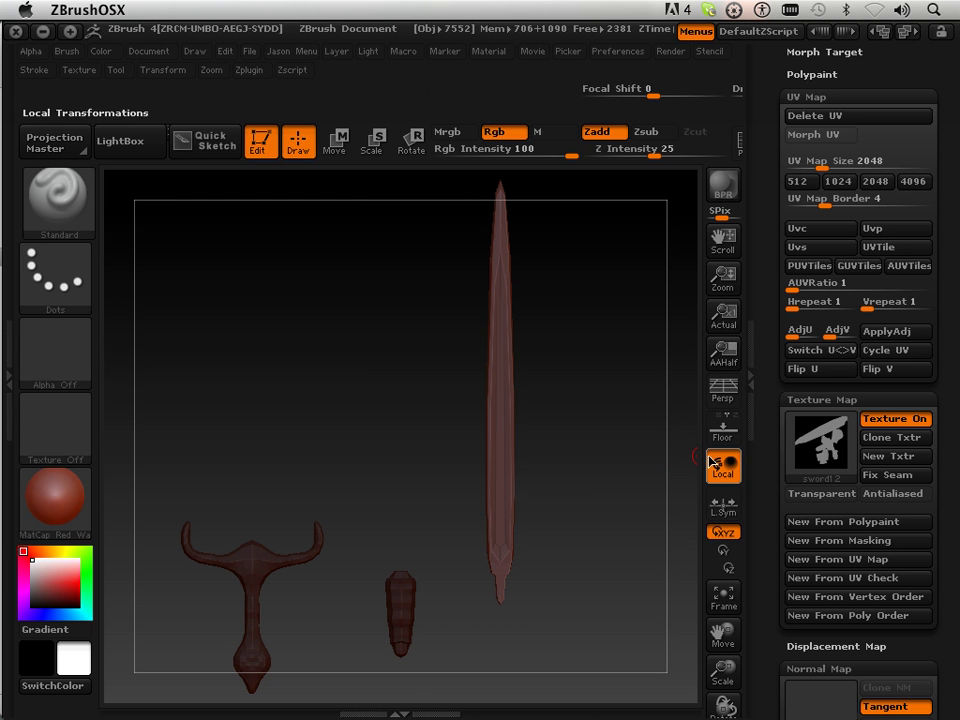
Create new textures from the sword's UV map and UV check to recheck the layout for overlaps
{"action": "left_click", "coordinate": [834, 564]}
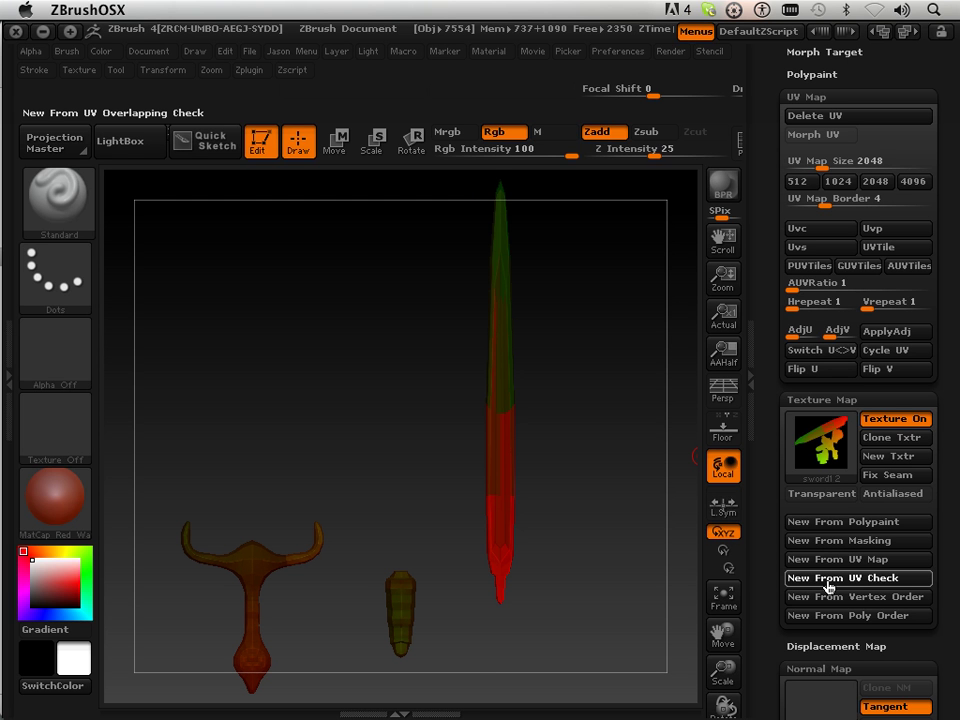
{"action": "left_click", "coordinate": [830, 579]}
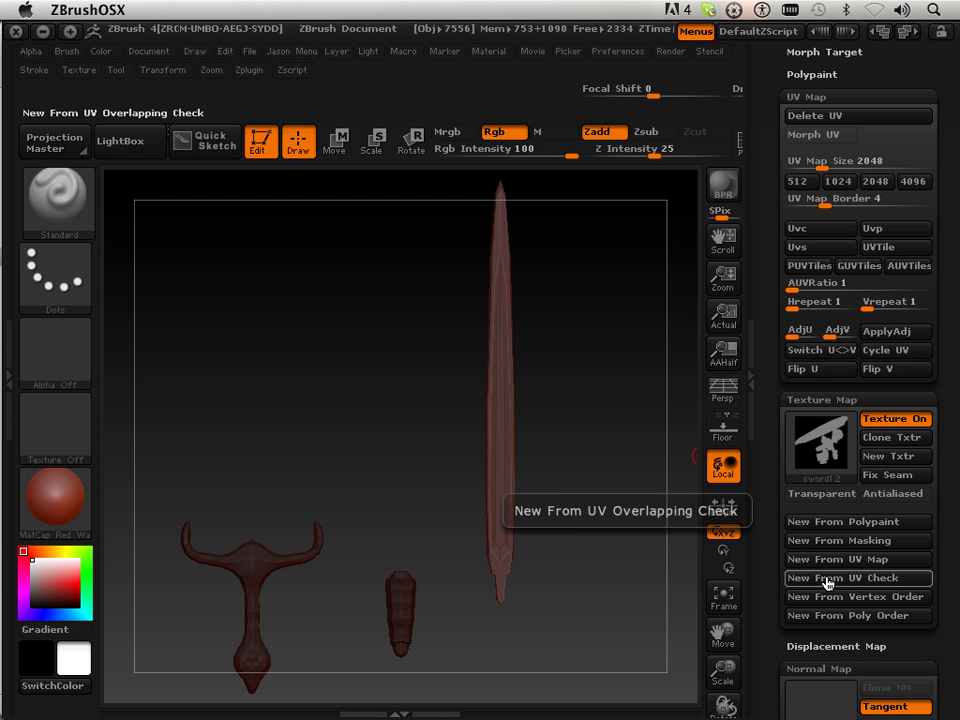
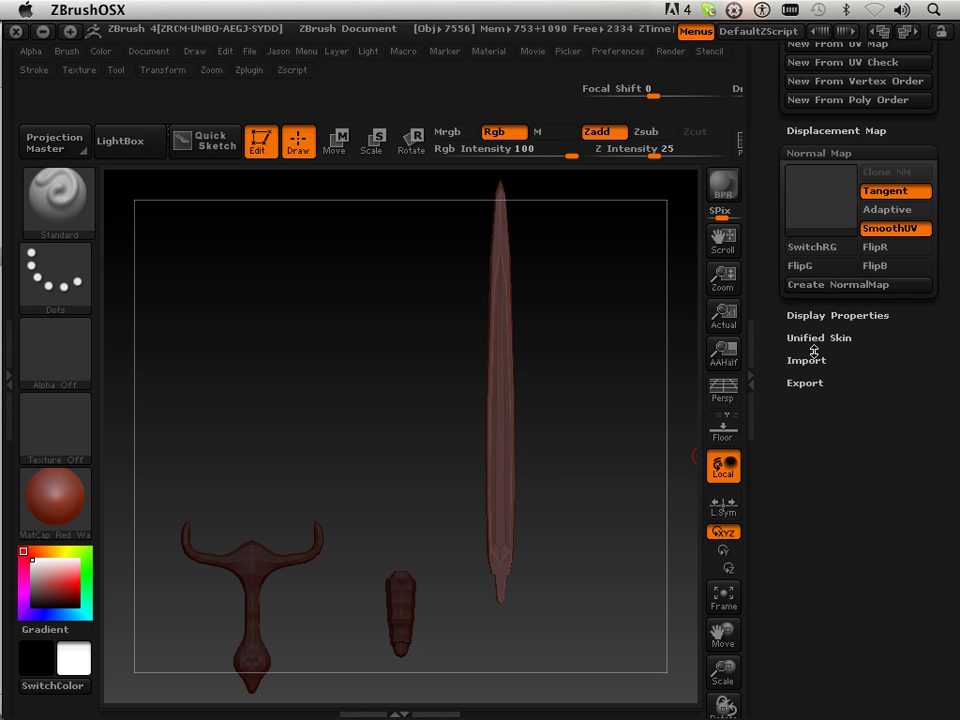
Create a tangent normal map for the sword with Adaptive and SmoothUV turned on
{"action": "scroll", "coordinate": [769, 333], "scroll_direction": "up", "scroll_amount": 3}
{"action": "scroll", "coordinate": [769, 333], "scroll_direction": "up", "scroll_amount": 3}
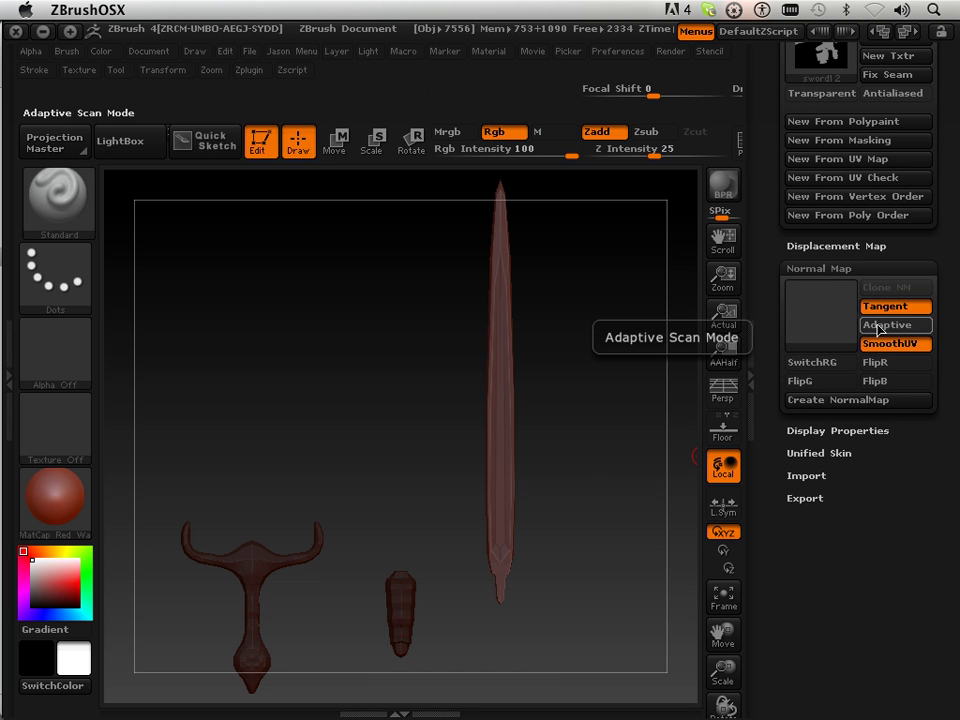
{"action": "left_click", "coordinate": [879, 328]}
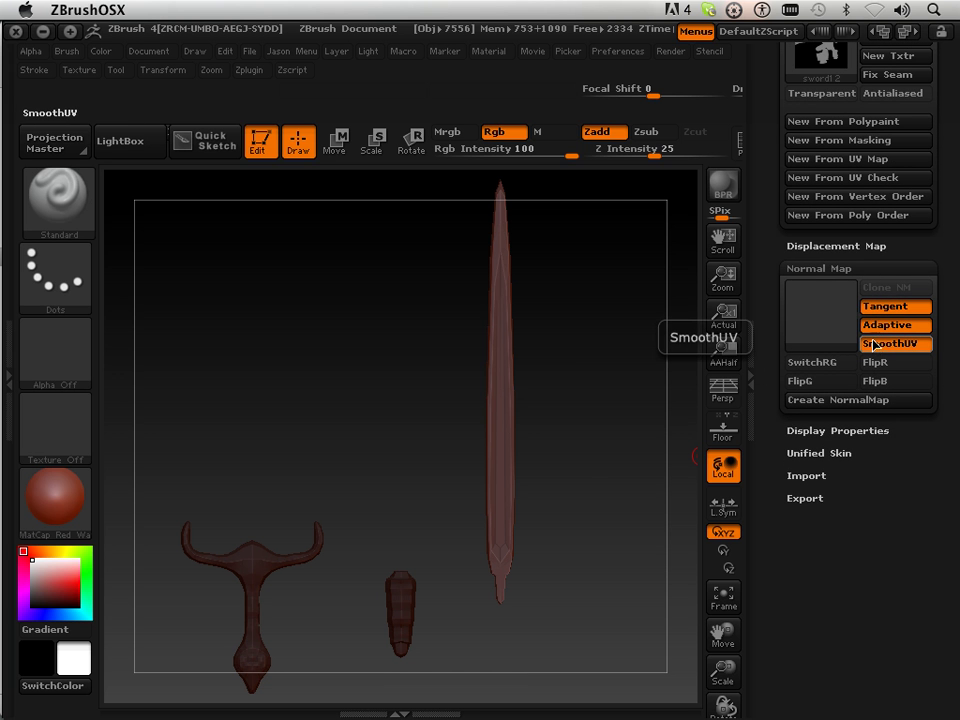
{"action": "left_click", "coordinate": [824, 404]}
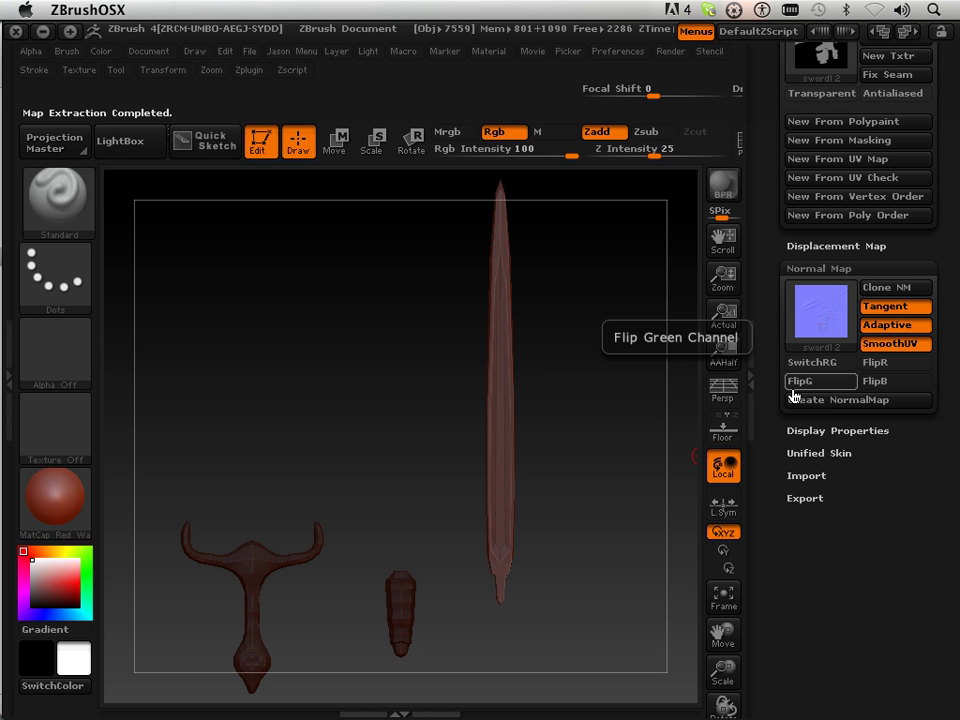
{"action": "mouse_move", "coordinate": [815, 328]}
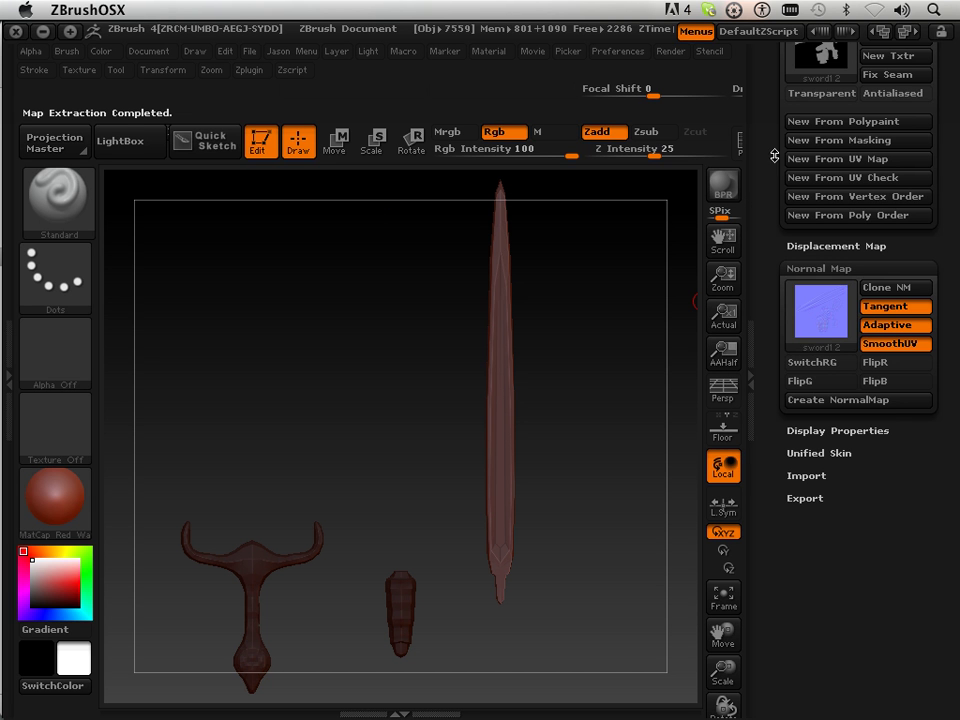
Create a displacement map for the sword with Adaptive and SmoothUV turned on
{"action": "scroll", "coordinate": [760, 257], "scroll_direction": "up", "scroll_amount": 5}
{"action": "scroll", "coordinate": [760, 257], "scroll_direction": "down", "scroll_amount": 4}
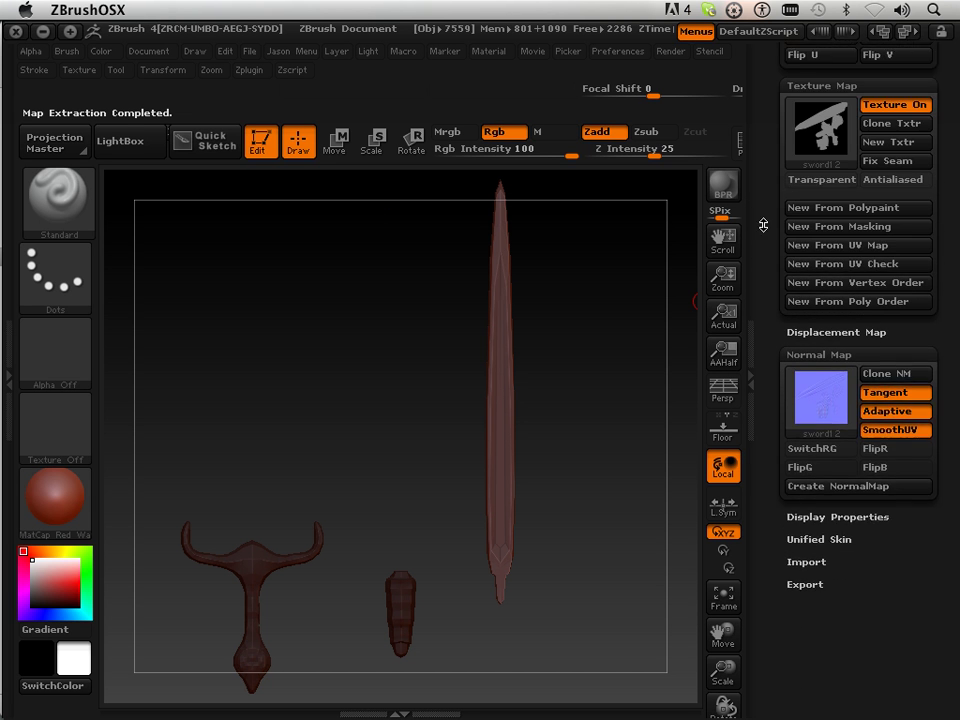
{"action": "left_click", "coordinate": [806, 288]}
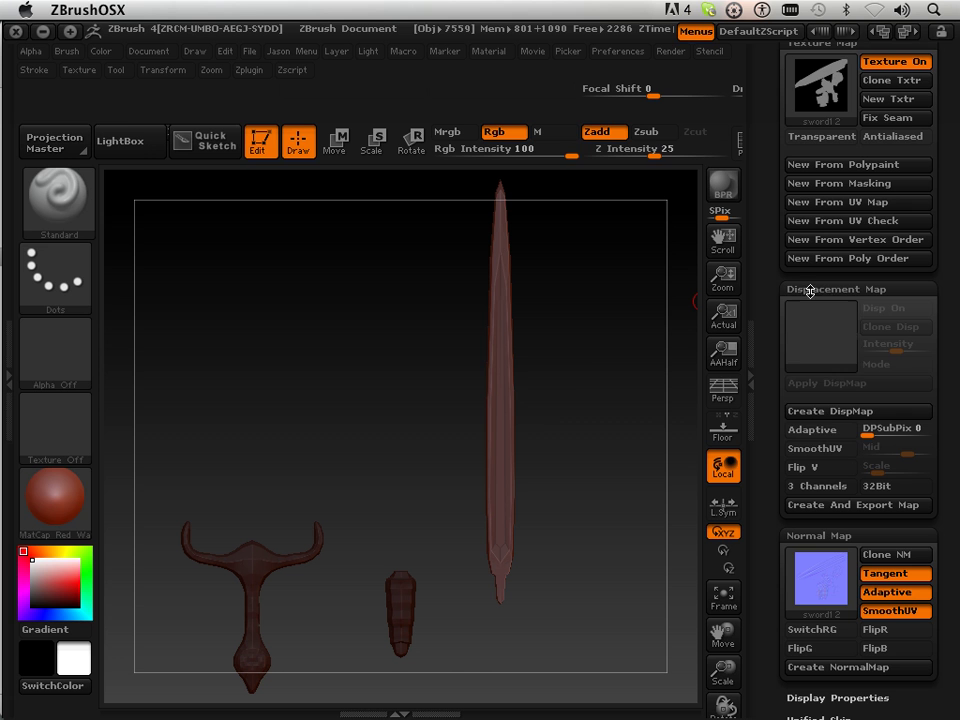
{"action": "left_click", "coordinate": [815, 430]}
{"action": "left_click", "coordinate": [814, 452]}
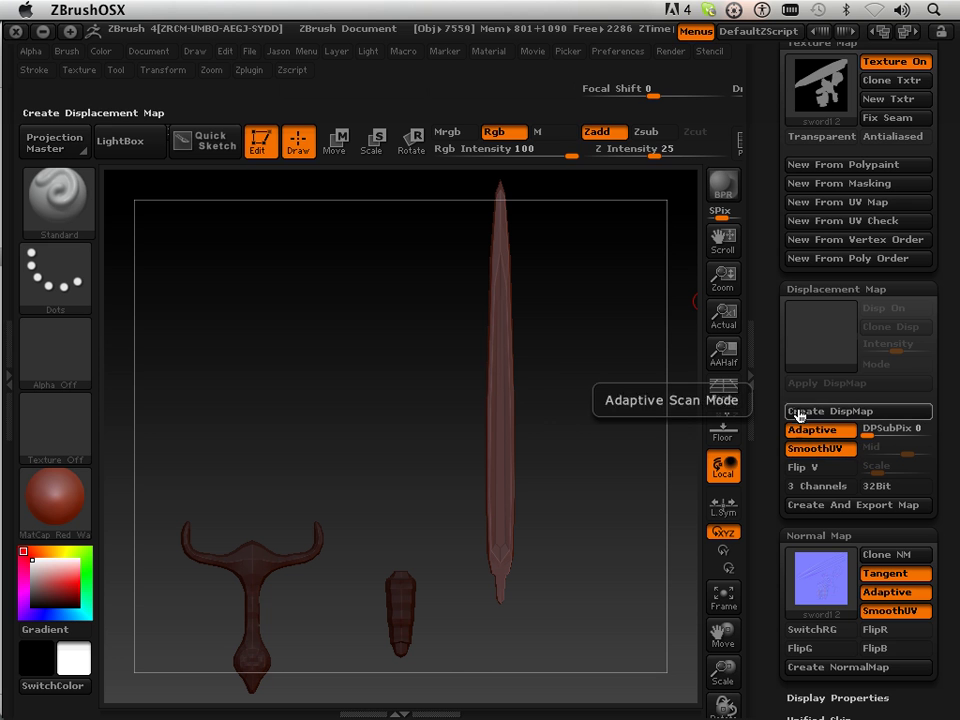
{"action": "left_click", "coordinate": [815, 414]}
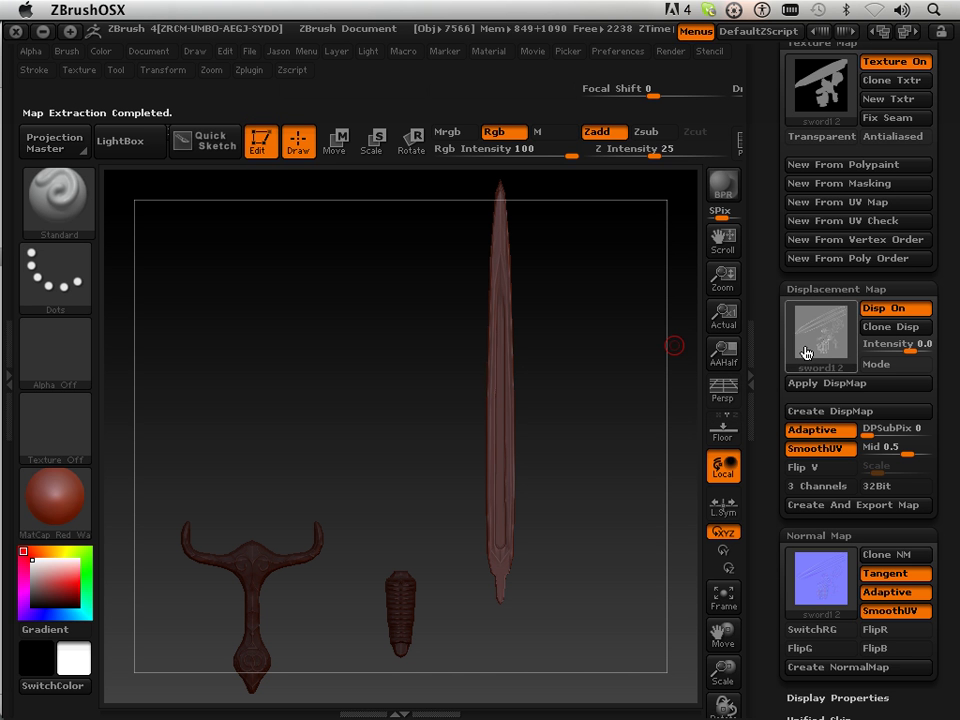
{"action": "mouse_move", "coordinate": [812, 351]}
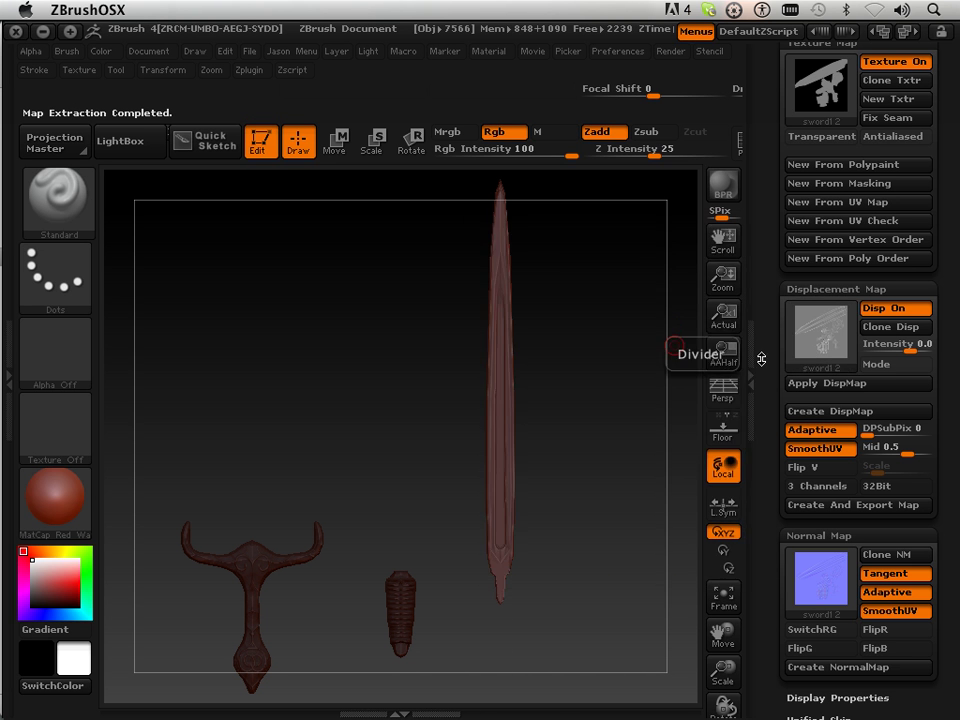
Send the sword to Maya with GoZ and close the Essential Skills Movies window
{"action": "mouse_move", "coordinate": [774, 241]}
{"action": "left_mouse_down"}
{"action": "mouse_move", "coordinate": [756, 480]}
{"action": "mouse_move", "coordinate": [763, 612]}
{"action": "left_mouse_up"}
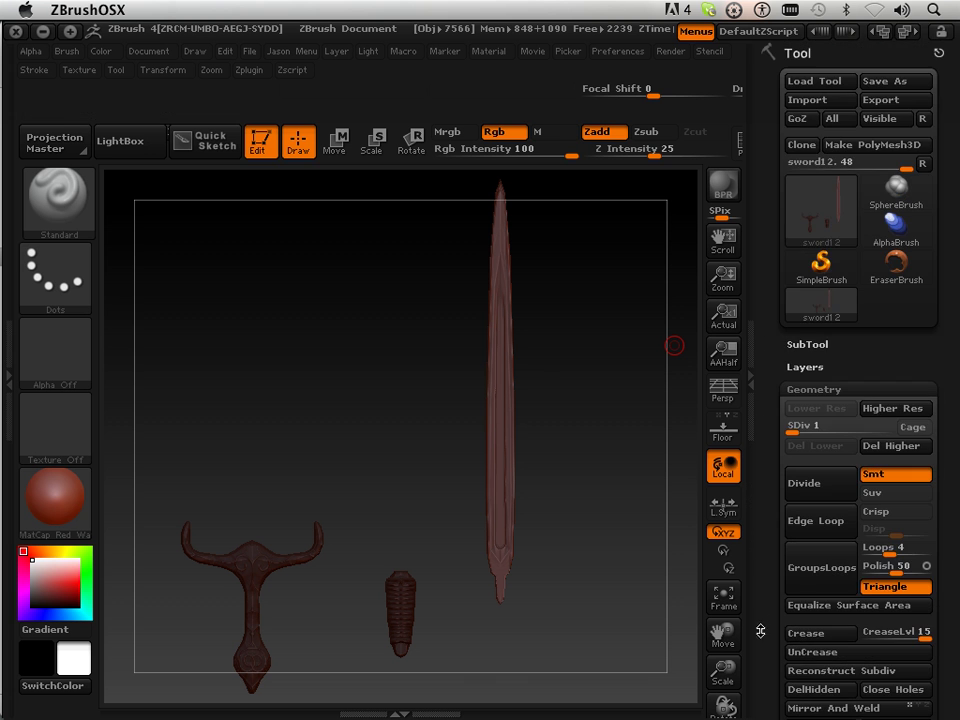
{"action": "left_click", "coordinate": [798, 121]}
{"action": "left_click", "coordinate": [621, 523]}
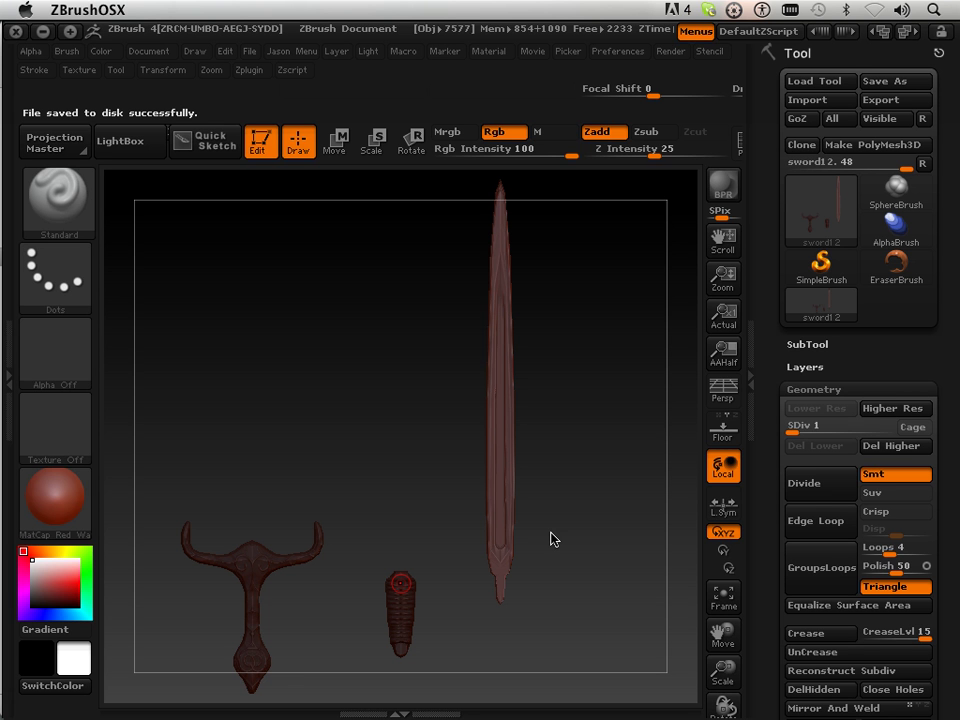
{"action": "mouse_move", "coordinate": [302, 716]}
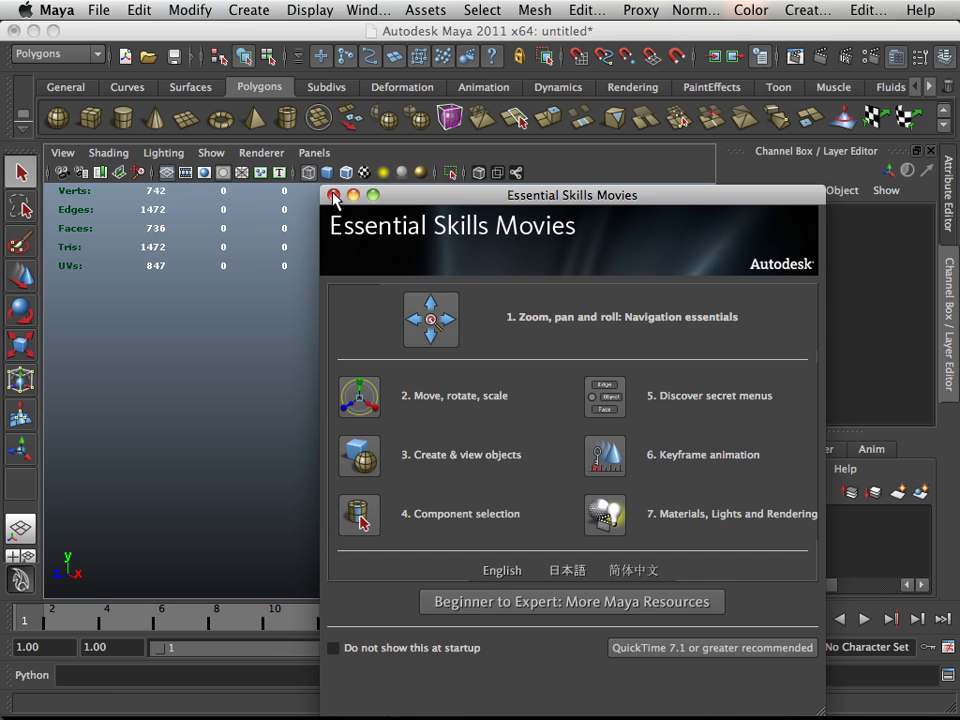
{"action": "left_click", "coordinate": [334, 195]}
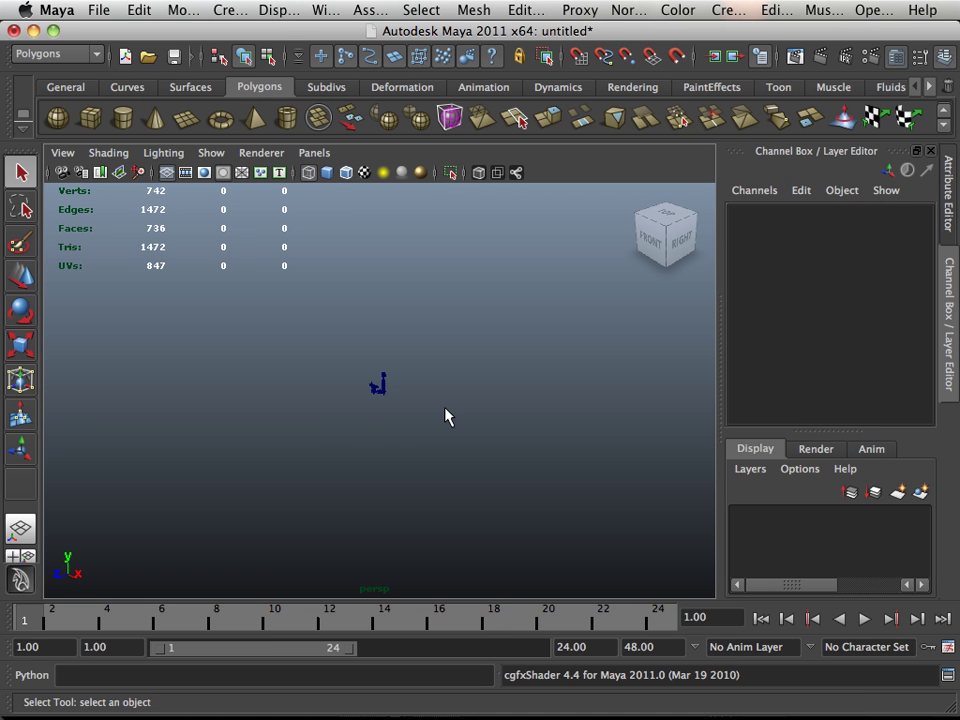
Display the sword smooth-shaded in the perspective view and set the viewport renderer to High Quality
{"action": "left_click_drag", "start_coordinate": [422, 388], "coordinate": [391, 387]}
{"action": "scroll", "coordinate": [386, 391], "scroll_direction": "up", "scroll_amount": 3}
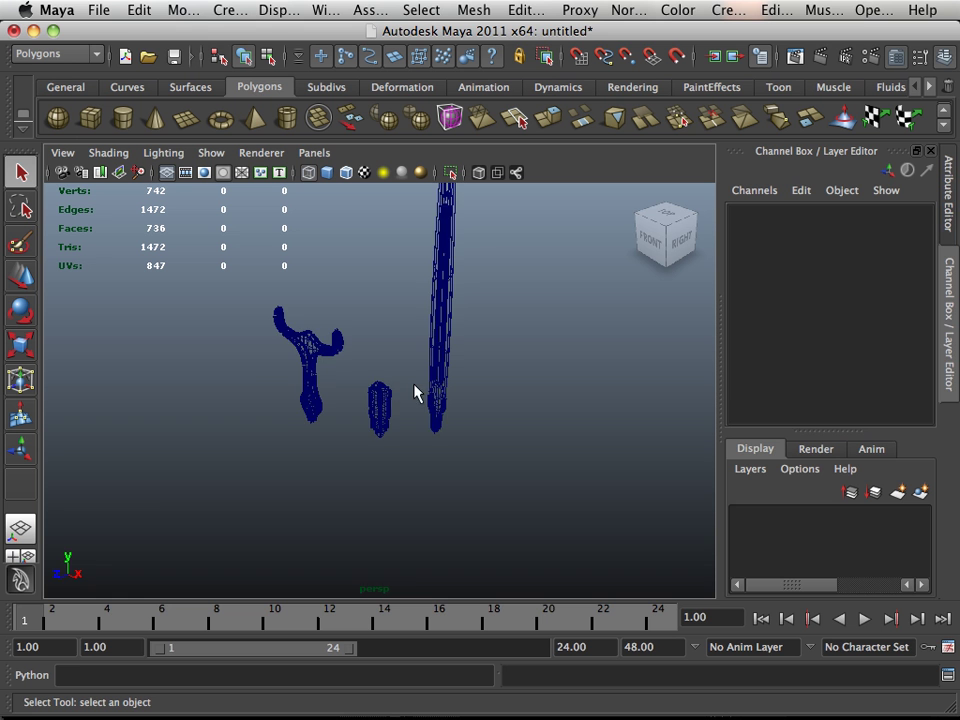
{"action": "key", "text": "5"}
{"action": "mouse_move", "coordinate": [313, 474]}
{"action": "left_mouse_down", "text": "alt"}
{"action": "mouse_move", "coordinate": [311, 460]}
{"action": "mouse_move", "coordinate": [394, 426]}
{"action": "left_mouse_up", "text": "alt"}
{"action": "right_click_drag", "start_coordinate": [394, 426], "coordinate": [426, 407], "text": "alt"}
{"action": "middle_click_drag", "start_coordinate": [585, 502], "coordinate": [538, 444], "text": "alt"}
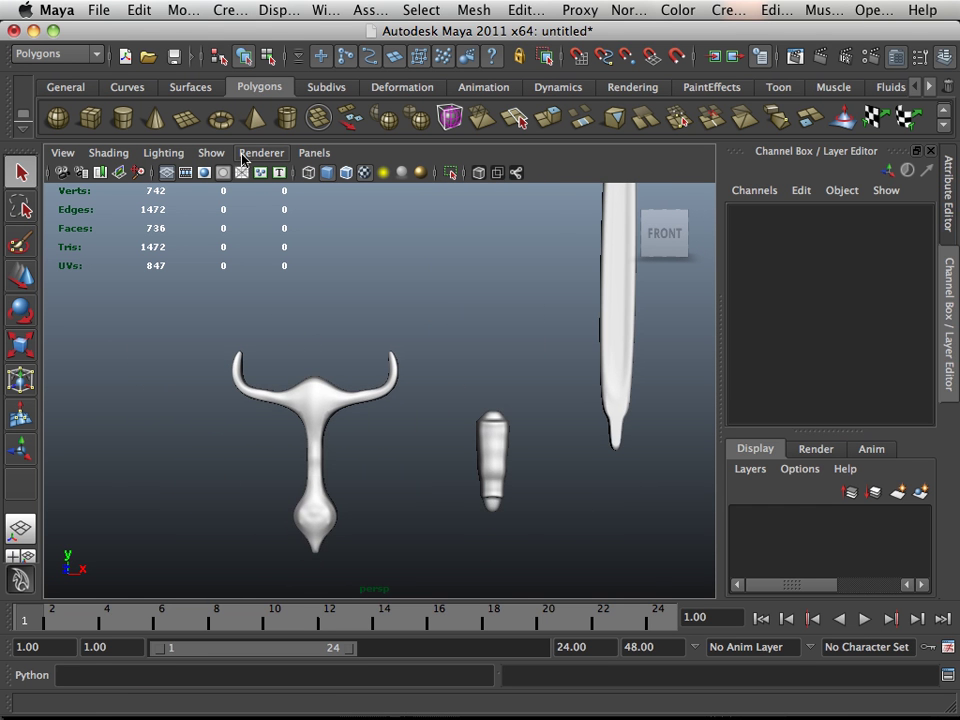
{"action": "left_click", "coordinate": [242, 155]}
{"action": "left_click", "coordinate": [252, 204]}
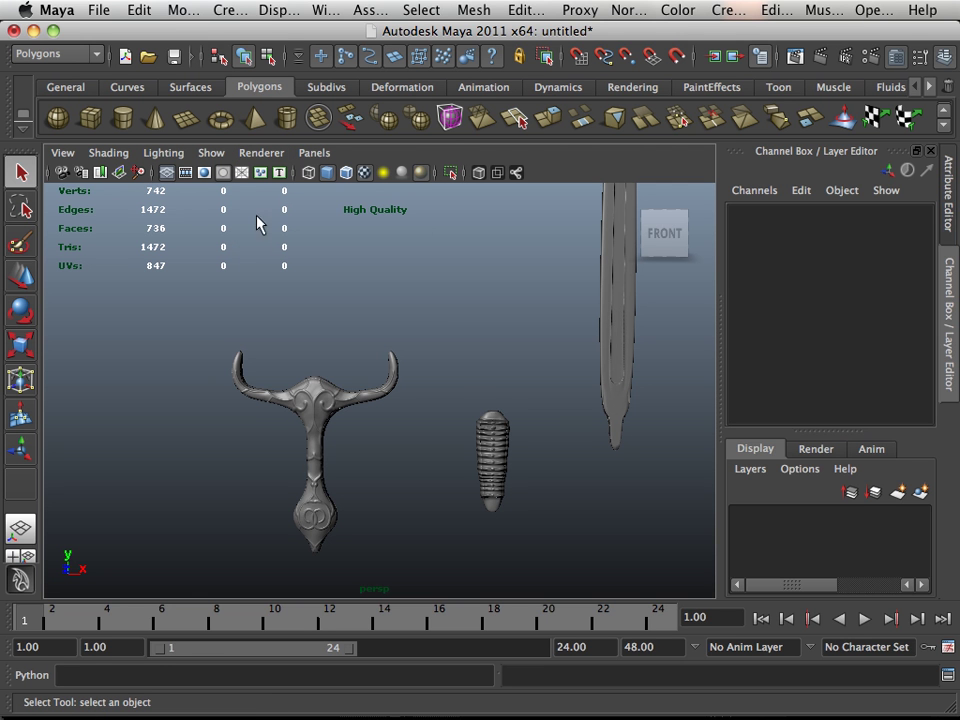
Examine the normal map detail on the sword's guard up close and from several sides
{"action": "left_click", "coordinate": [505, 453]}
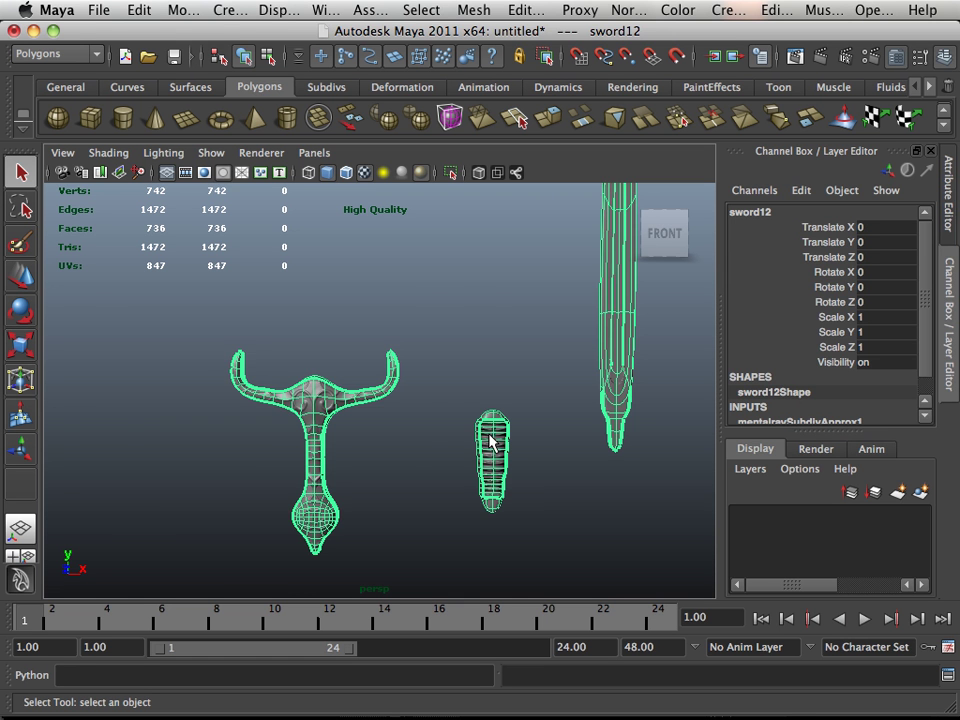
{"action": "left_click", "coordinate": [388, 431]}
{"action": "scroll", "coordinate": [388, 431], "scroll_direction": "up", "scroll_amount": 8}
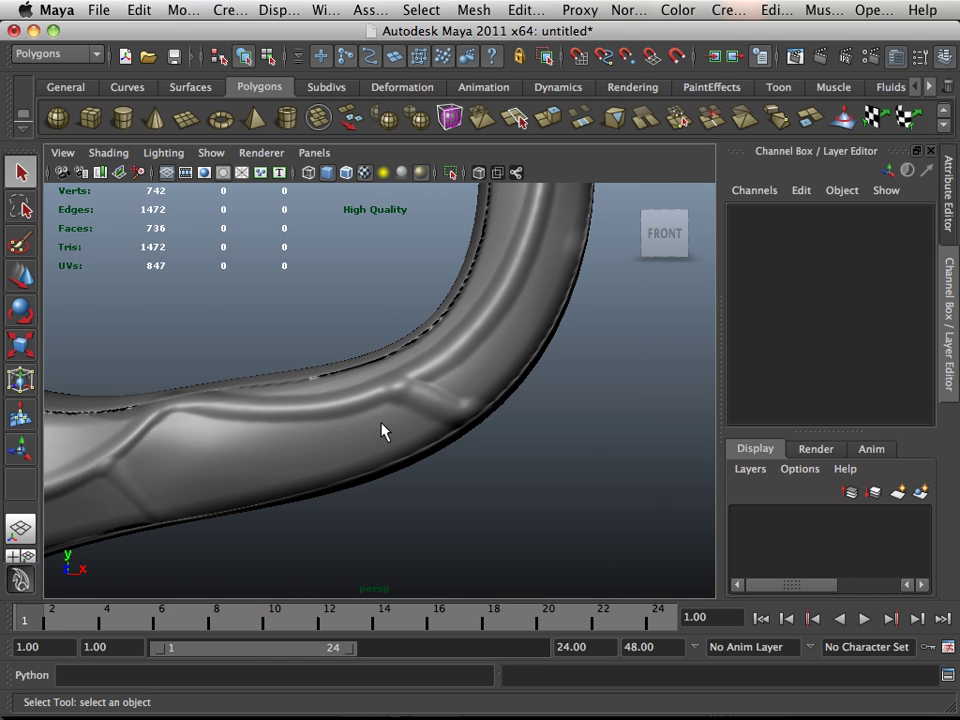
{"action": "scroll", "coordinate": [451, 435], "scroll_direction": "down", "scroll_amount": 8}
{"action": "left_click_drag", "start_coordinate": [270, 422], "coordinate": [621, 414], "text": "alt"}
{"action": "middle_click_drag", "start_coordinate": [621, 414], "coordinate": [454, 379], "text": "alt"}
{"action": "scroll", "coordinate": [454, 390], "scroll_direction": "up", "scroll_amount": 3}
{"action": "scroll", "coordinate": [345, 435], "scroll_direction": "up", "scroll_amount": 3}
{"action": "left_click_drag", "start_coordinate": [345, 435], "coordinate": [141, 477], "text": "alt"}
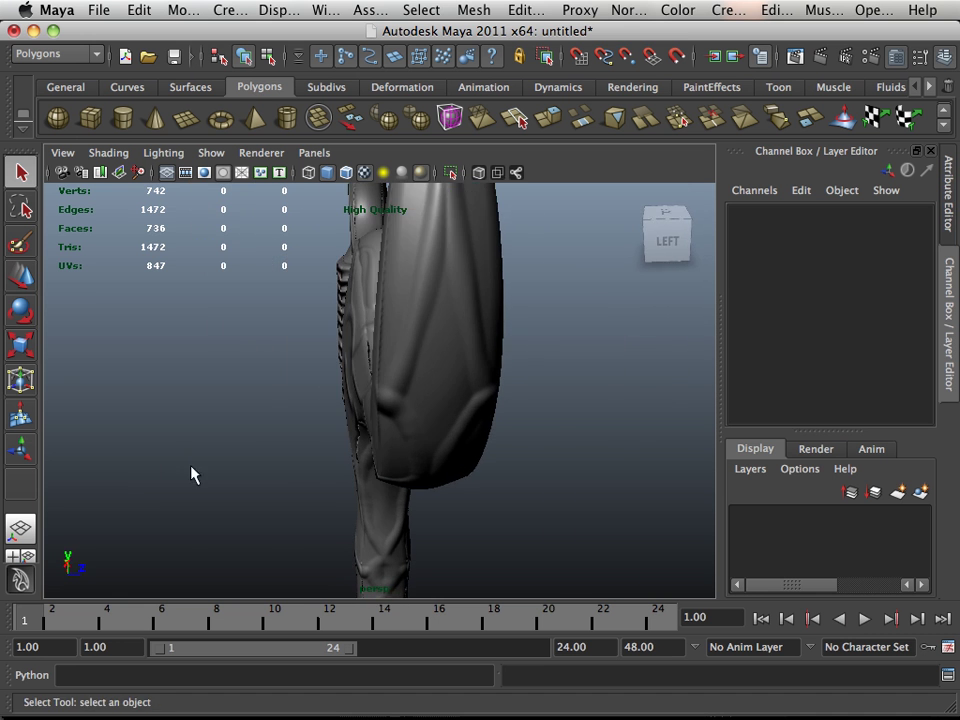
{"action": "left_click_drag", "start_coordinate": [491, 470], "coordinate": [272, 465], "text": "alt"}
{"action": "right_click_drag", "start_coordinate": [531, 452], "coordinate": [232, 441], "text": "alt"}
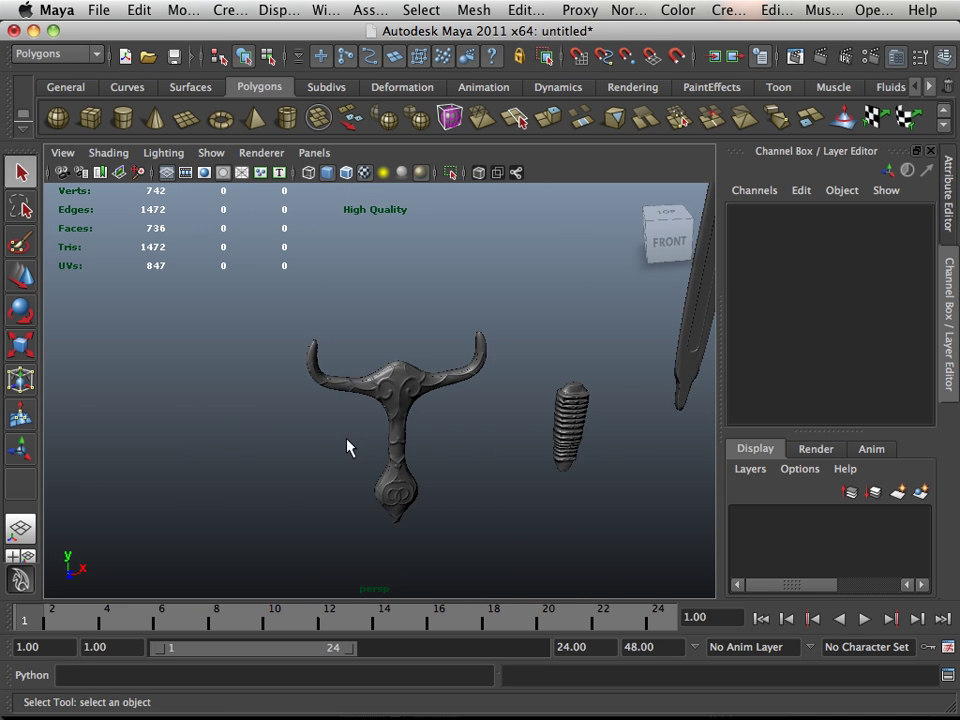
{"action": "left_click_drag", "start_coordinate": [491, 446], "coordinate": [250, 424], "text": "alt"}
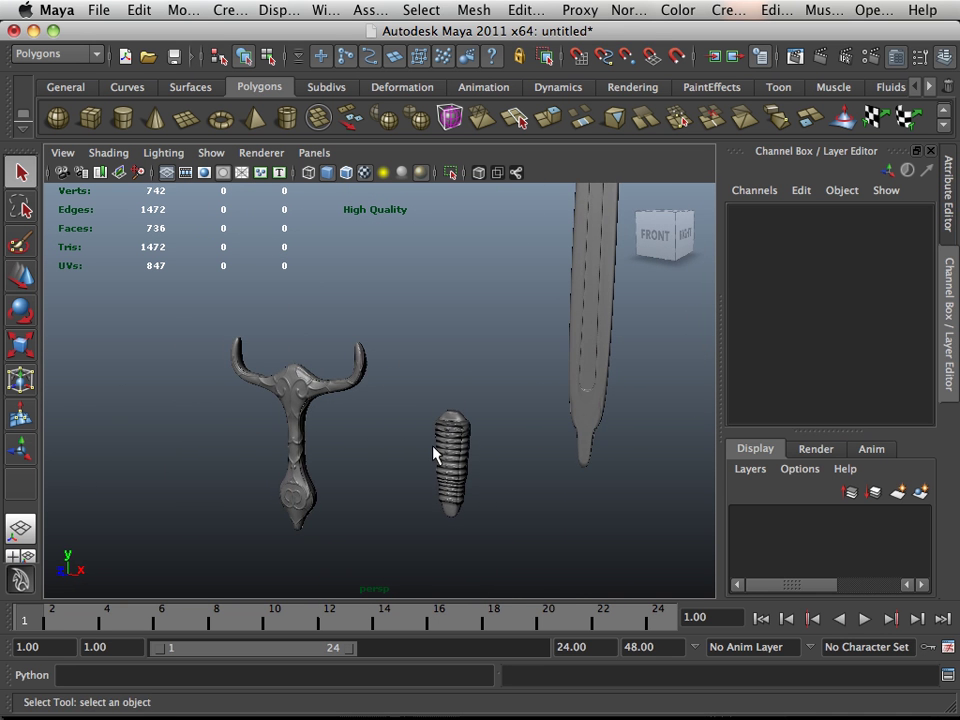
Examine the normal map detail and seams on the grip up close, returning to a view of all parts
{"action": "right_click_drag", "start_coordinate": [437, 452], "coordinate": [638, 472], "text": "alt"}
{"action": "middle_click_drag", "start_coordinate": [638, 472], "coordinate": [489, 319], "text": "alt"}
{"action": "right_click_drag", "start_coordinate": [489, 319], "coordinate": [660, 410], "text": "alt"}
{"action": "middle_click_drag", "start_coordinate": [510, 393], "coordinate": [448, 418], "text": "alt"}
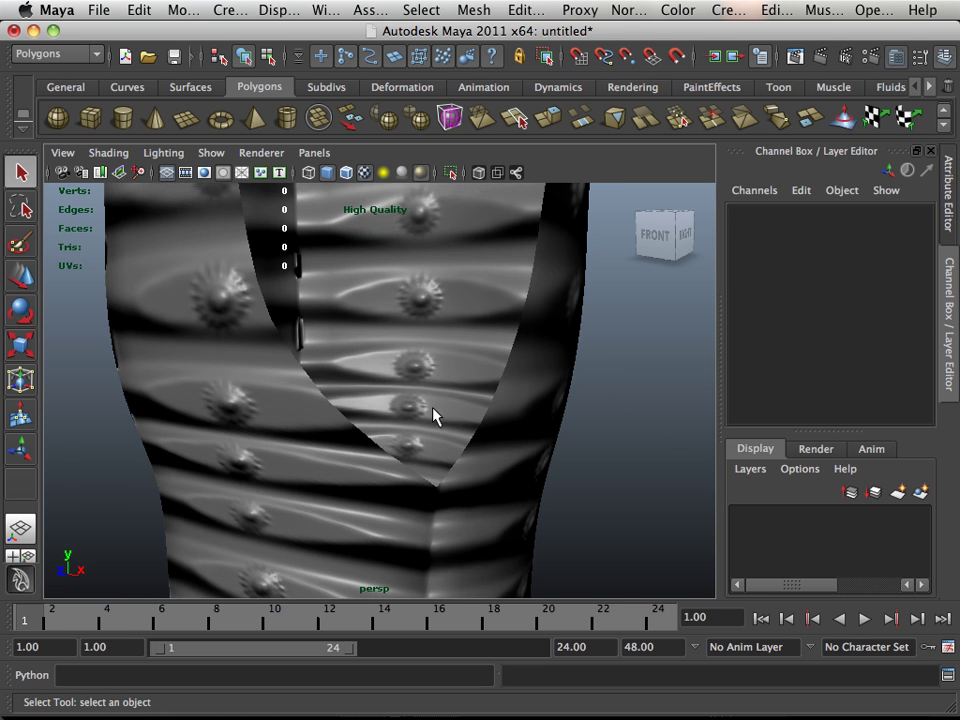
{"action": "right_click_drag", "start_coordinate": [448, 418], "coordinate": [312, 401], "text": "alt"}
{"action": "left_click_drag", "start_coordinate": [315, 394], "coordinate": [309, 456], "text": "alt"}
{"action": "right_click_drag", "start_coordinate": [309, 456], "coordinate": [396, 411], "text": "alt"}
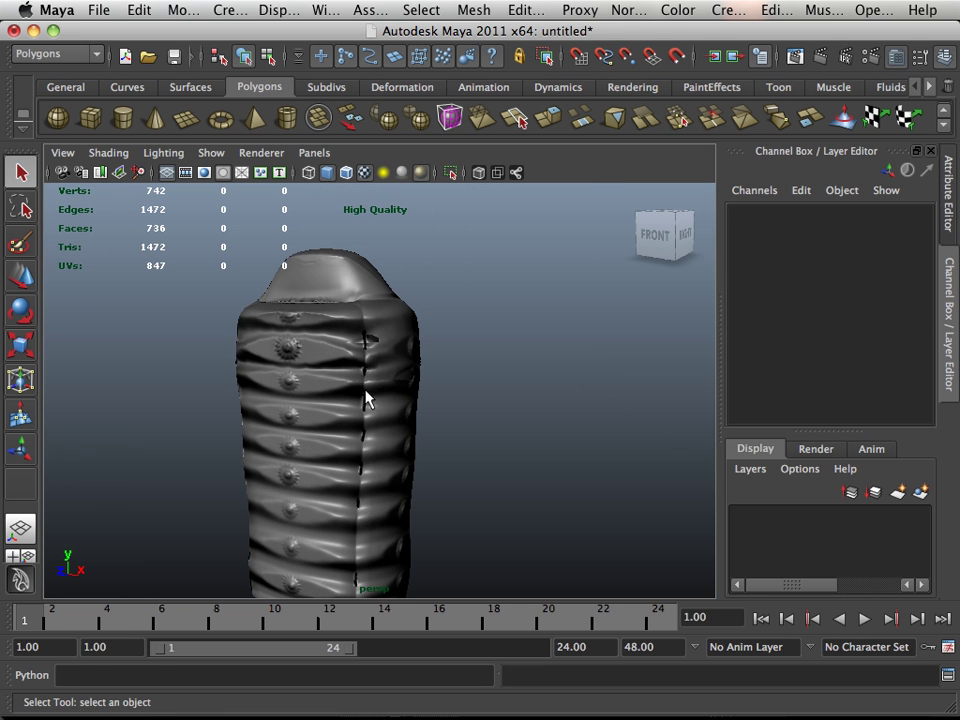
{"action": "middle_click_drag", "start_coordinate": [261, 429], "coordinate": [251, 414], "text": "alt"}
{"action": "right_click_drag", "start_coordinate": [251, 414], "coordinate": [480, 412], "text": "alt"}
{"action": "left_click_drag", "start_coordinate": [480, 412], "coordinate": [587, 401], "text": "alt"}
{"action": "right_click_drag", "start_coordinate": [587, 401], "coordinate": [418, 392], "text": "alt"}
{"action": "left_click_drag", "start_coordinate": [322, 388], "coordinate": [452, 401], "text": "alt"}
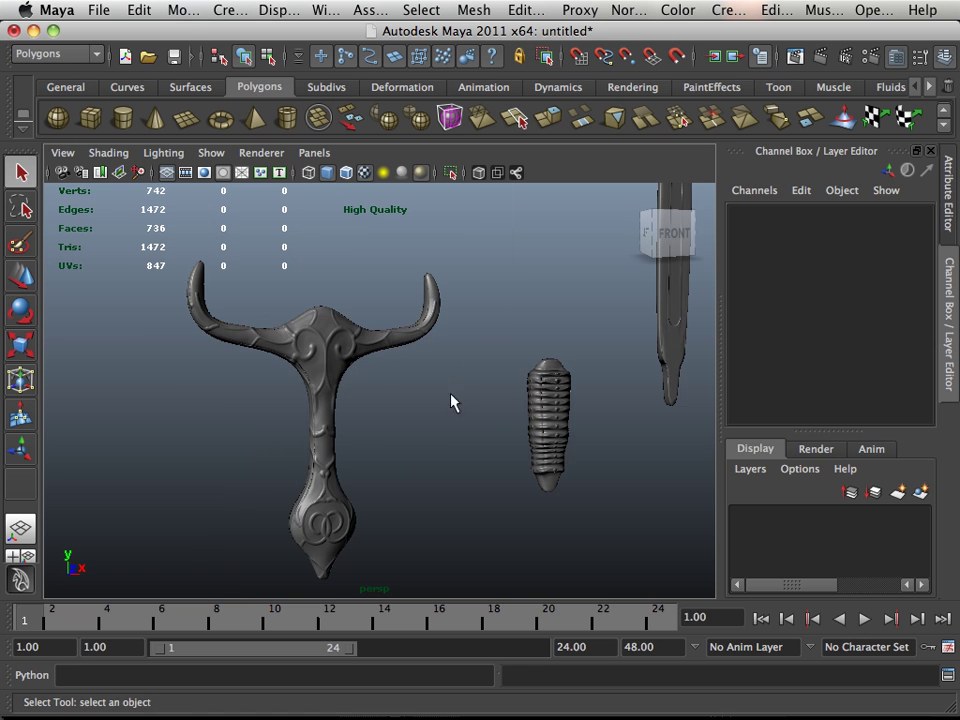
Separate the sword12 mesh into individual guard, grip and blade objects
{"action": "left_click", "coordinate": [560, 418]}
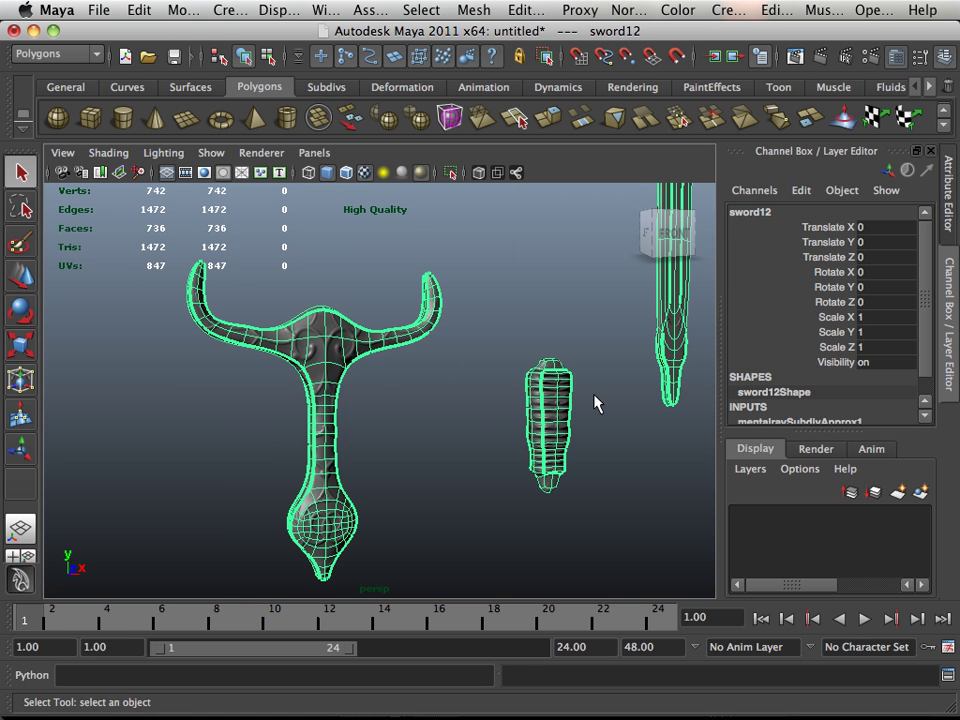
{"action": "left_click", "coordinate": [472, 10]}
{"action": "left_click", "coordinate": [470, 59]}
{"action": "left_click", "coordinate": [495, 400]}
Center the pivots of the guard, grip and blade, and soften all their edges
{"action": "left_click_drag", "start_coordinate": [264, 339], "coordinate": [768, 510]}
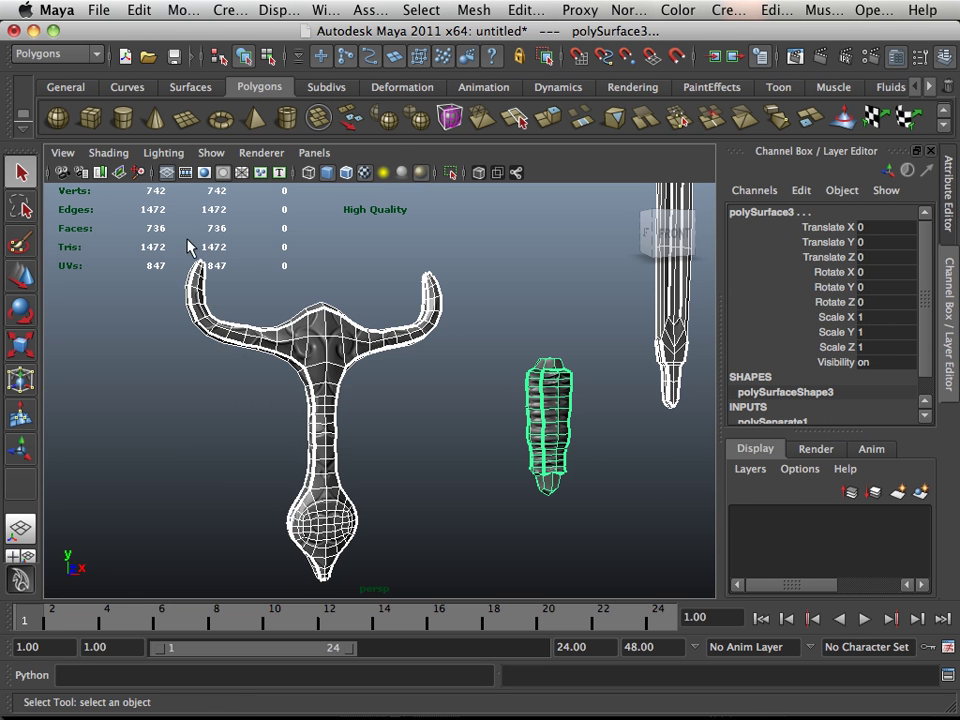
{"action": "left_click", "coordinate": [167, 8]}
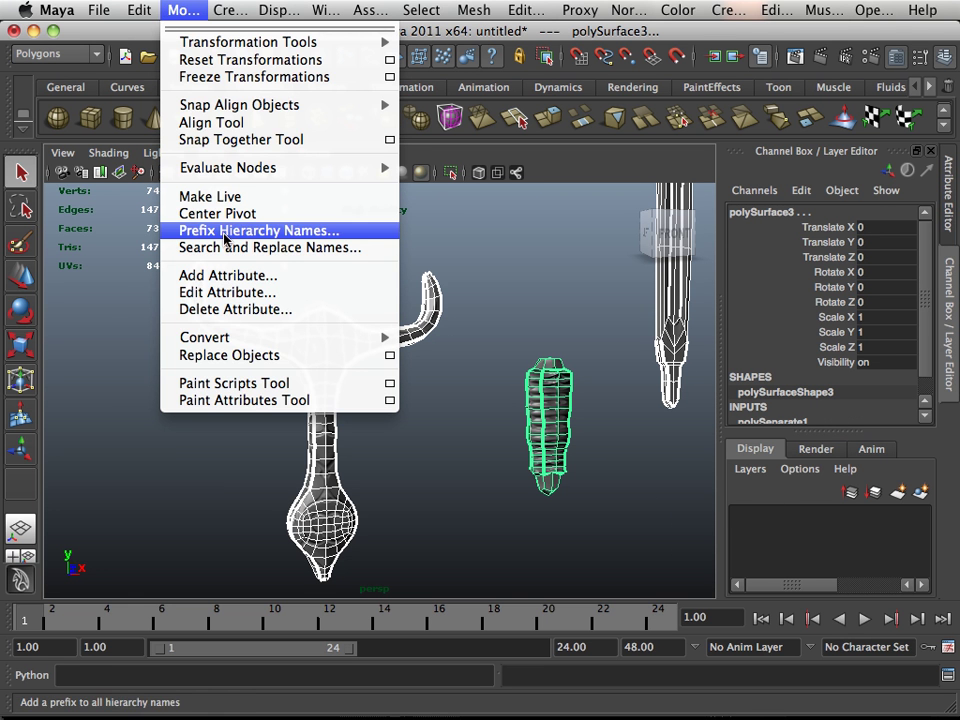
{"action": "left_click", "coordinate": [196, 215]}
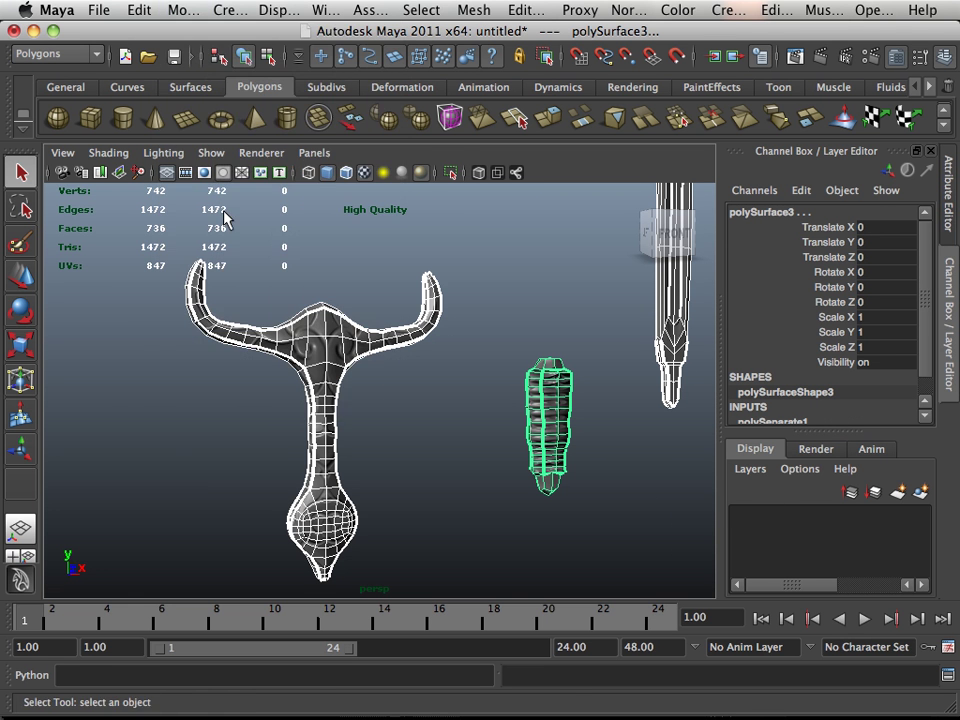
{"action": "left_click", "coordinate": [628, 10]}
{"action": "left_click", "coordinate": [662, 211]}
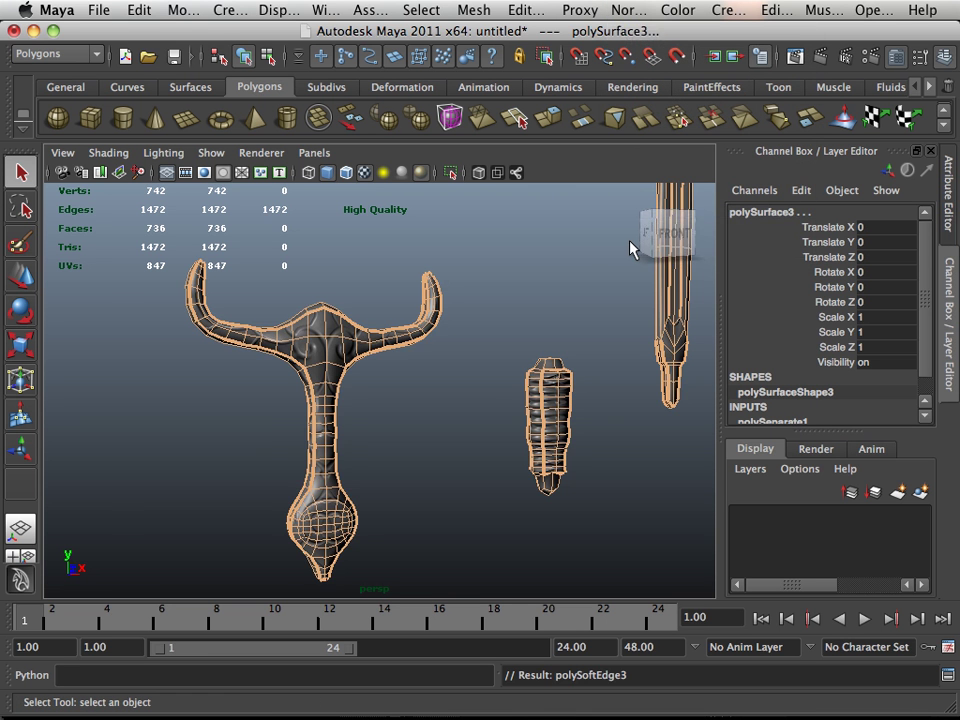
Move the grip along the X axis onto the guard's handle
{"action": "left_click", "coordinate": [598, 432]}
{"action": "left_click_drag", "start_coordinate": [604, 392], "coordinate": [500, 452]}
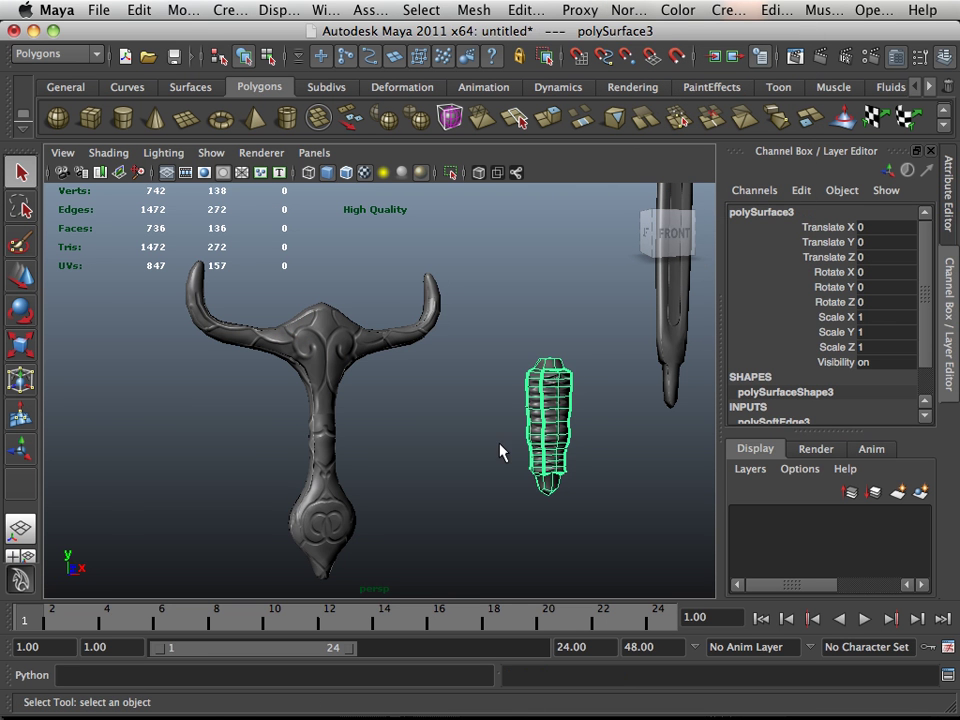
{"action": "key", "text": "w"}
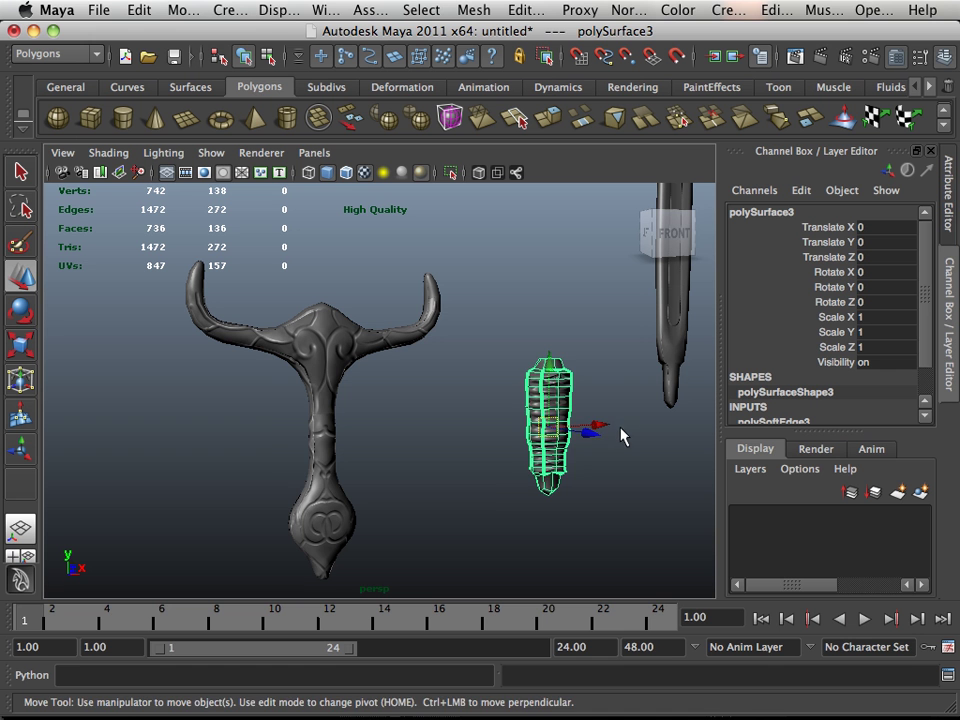
{"action": "left_click_drag", "start_coordinate": [604, 421], "coordinate": [439, 465]}
Move the blade along the X axis to about -0.942 so it sits over the guard
{"action": "left_click", "coordinate": [478, 380]}
{"action": "left_click", "coordinate": [512, 268]}
{"action": "left_click_drag", "start_coordinate": [510, 290], "coordinate": [504, 401], "text": "alt"}
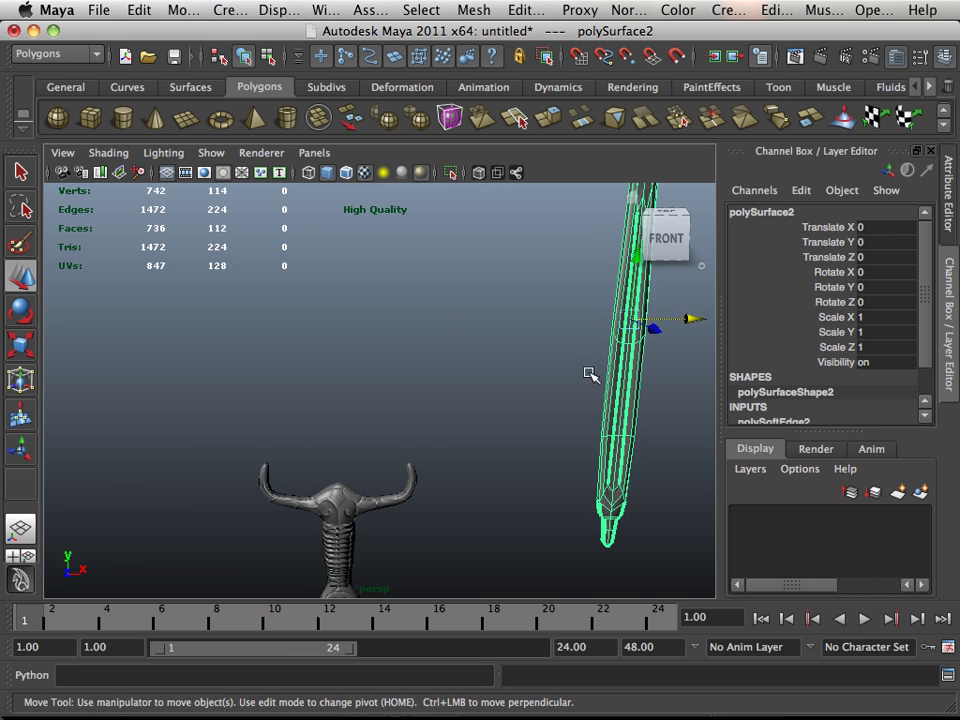
{"action": "left_click_drag", "start_coordinate": [699, 314], "coordinate": [399, 333]}
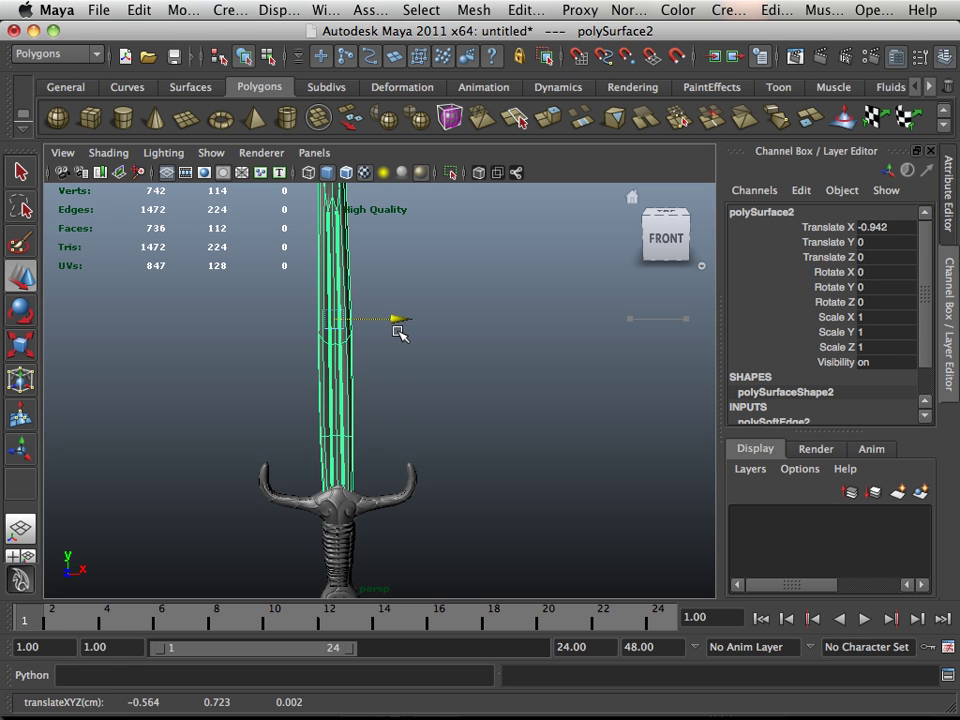
Check the joint between blade and guard, and nudge the blade along X to about -0.939 to center it
{"action": "left_click_drag", "start_coordinate": [401, 493], "coordinate": [364, 476], "text": "alt"}
{"action": "right_click_drag", "start_coordinate": [364, 476], "coordinate": [454, 506], "text": "alt"}
{"action": "middle_click_drag", "start_coordinate": [454, 506], "coordinate": [379, 494], "text": "alt"}
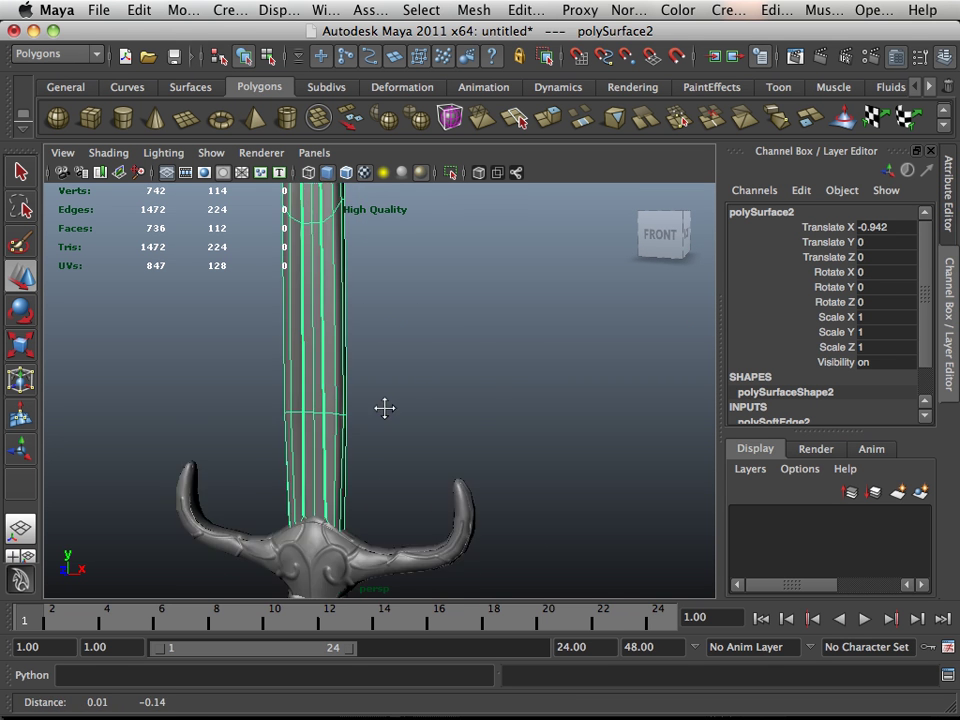
{"action": "right_click_drag", "start_coordinate": [379, 494], "coordinate": [396, 279], "text": "alt"}
{"action": "left_click_drag", "start_coordinate": [396, 279], "coordinate": [392, 326], "text": "alt"}
{"action": "right_click_drag", "start_coordinate": [392, 326], "coordinate": [435, 375], "text": "alt"}
{"action": "middle_click_drag", "start_coordinate": [435, 375], "coordinate": [420, 304], "text": "alt"}
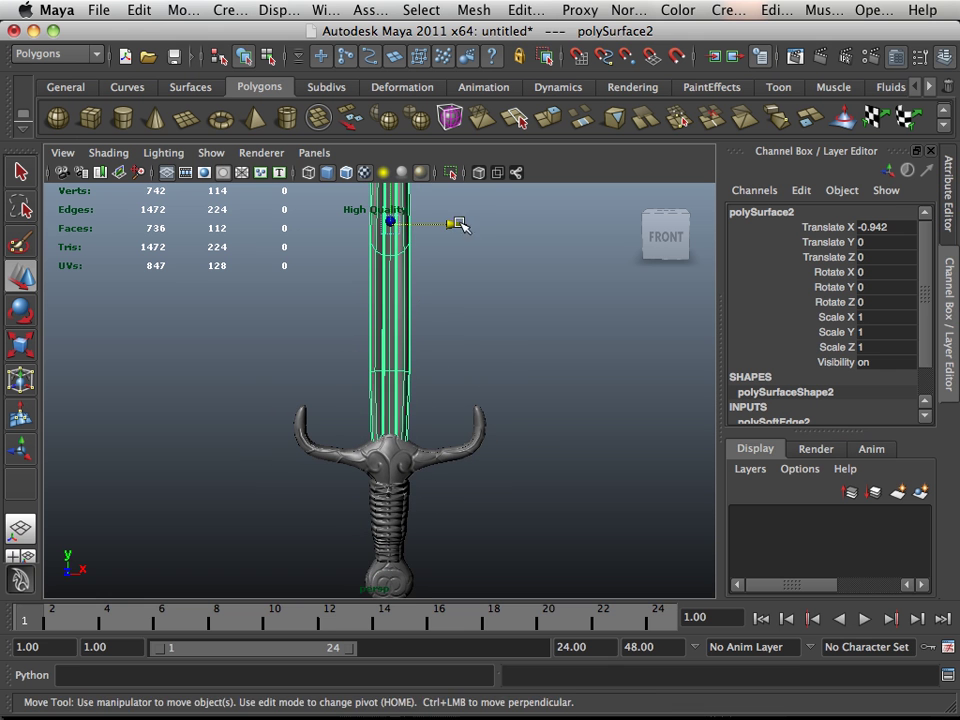
{"action": "mouse_move", "coordinate": [456, 220]}
{"action": "left_mouse_down"}
{"action": "mouse_move", "coordinate": [466, 230]}
{"action": "mouse_move", "coordinate": [456, 223]}
{"action": "left_mouse_up"}
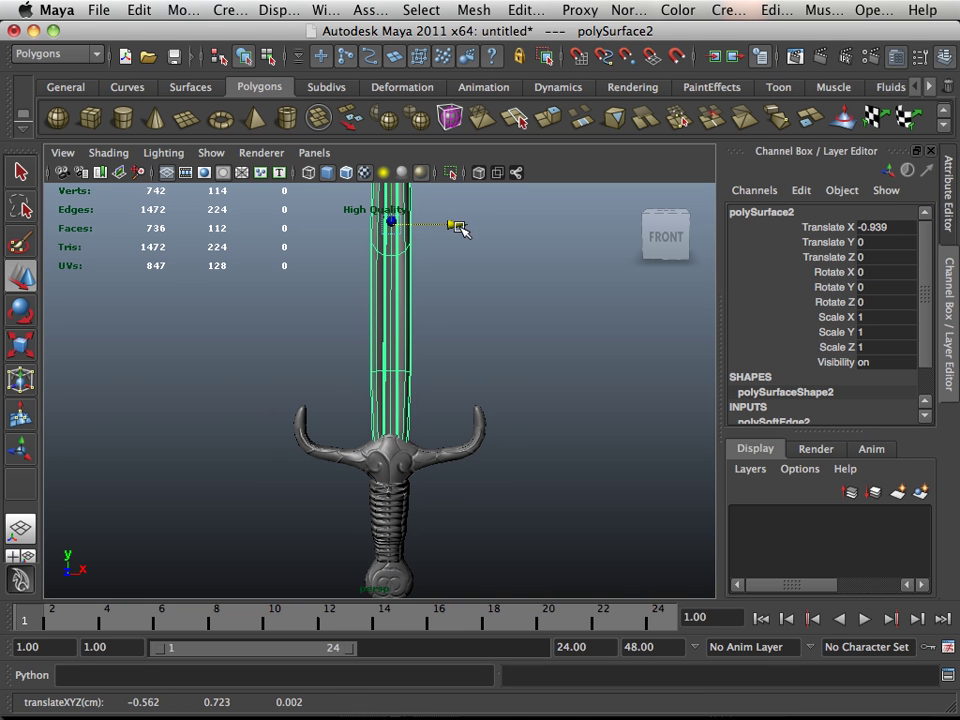
Combine the blade, guard and grip into a single mesh and deselect it
{"action": "left_click_drag", "start_coordinate": [597, 370], "coordinate": [450, 462]}
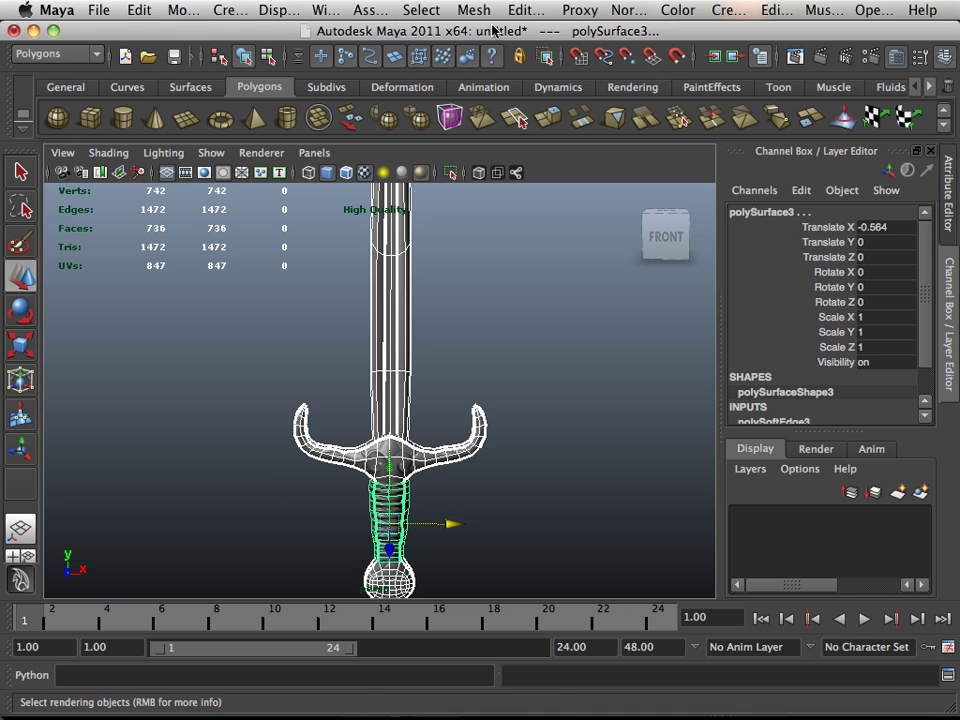
{"action": "left_click", "coordinate": [474, 10]}
{"action": "left_click", "coordinate": [479, 44]}
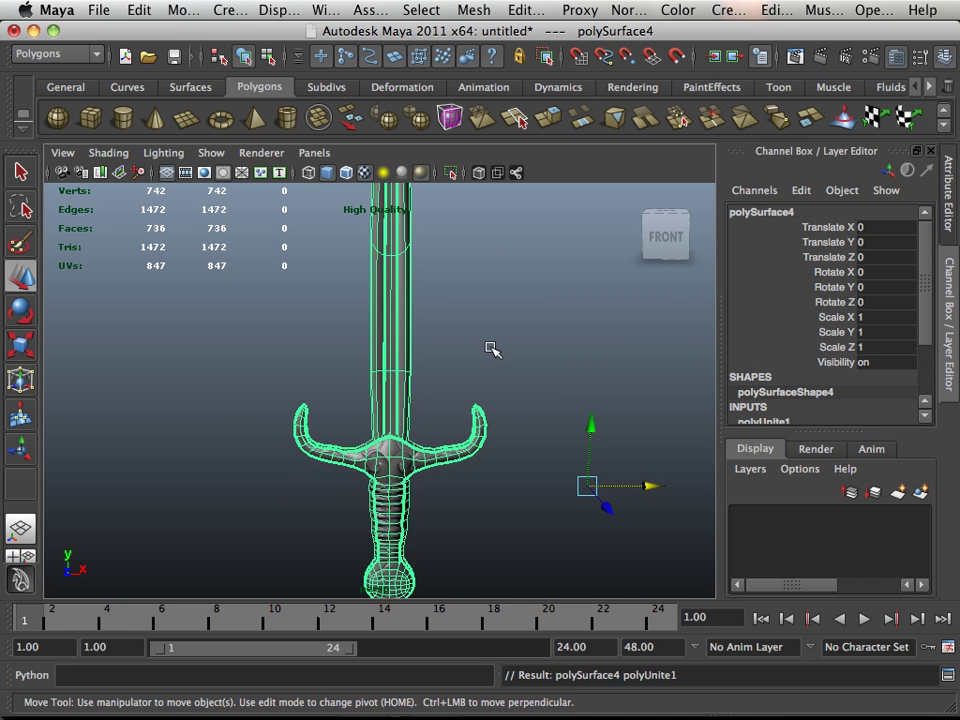
{"action": "left_click", "coordinate": [465, 357]}
Inspect the combined sword from the side and front, selecting it to check its polygon counts
{"action": "scroll", "coordinate": [268, 371], "scroll_direction": "down", "scroll_amount": 1}
{"action": "left_click_drag", "start_coordinate": [268, 371], "coordinate": [329, 336], "text": "alt"}
{"action": "left_click", "coordinate": [678, 230]}
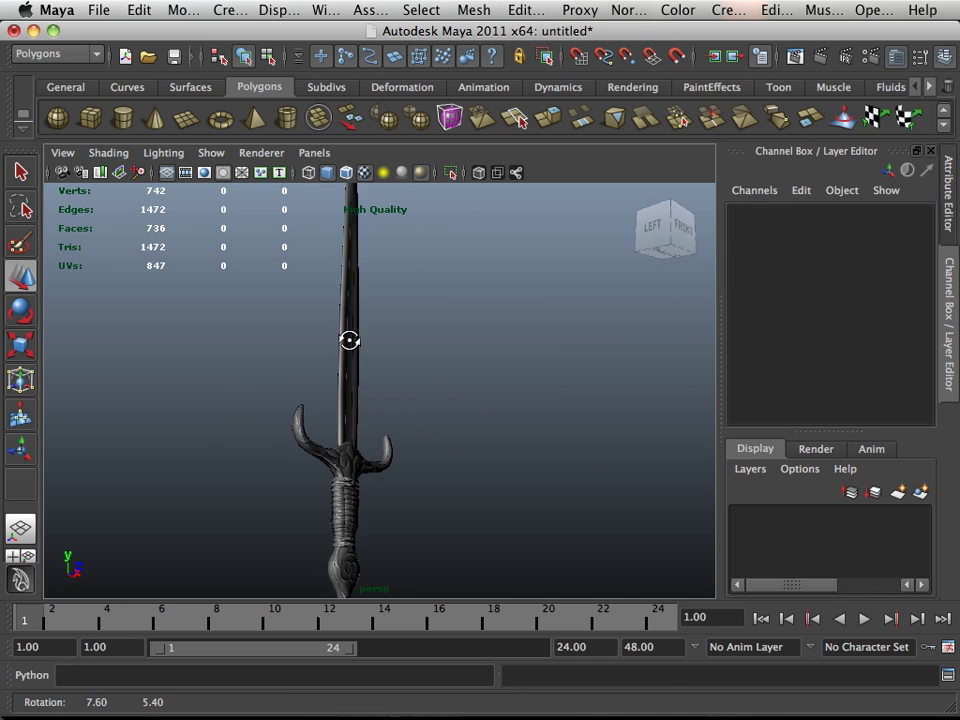
{"action": "middle_click_drag", "start_coordinate": [310, 358], "coordinate": [337, 425], "text": "alt"}
{"action": "left_click_drag", "start_coordinate": [276, 379], "coordinate": [437, 484]}
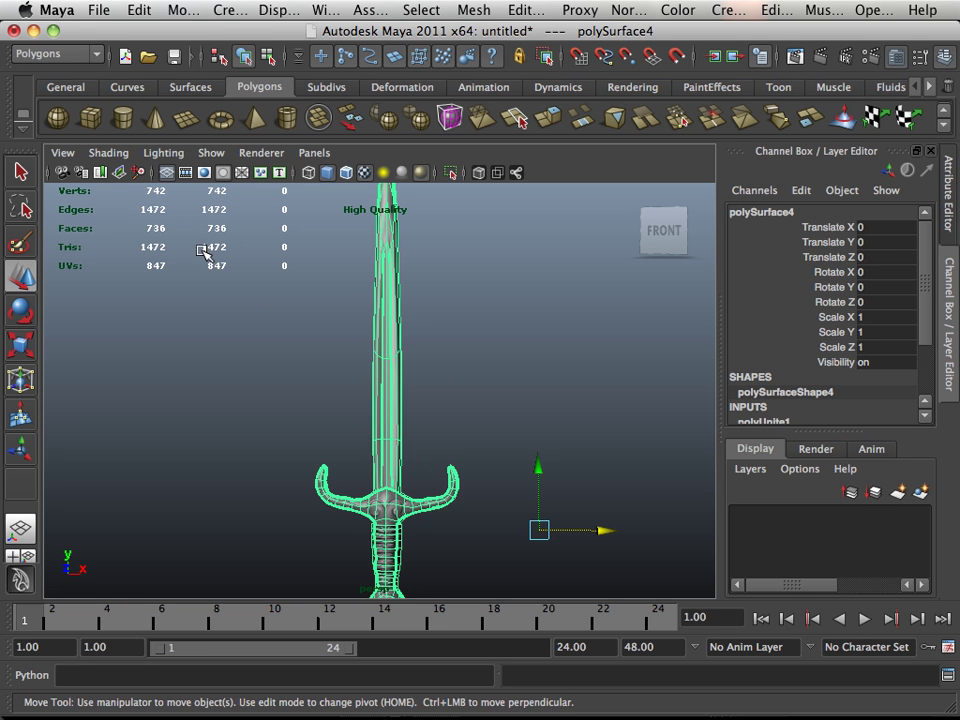
{"action": "left_click_drag", "start_coordinate": [464, 390], "coordinate": [388, 543]}
{"action": "left_click", "coordinate": [465, 553]}
Examine the normal map detail and seams on the back of the guard and grip up close
{"action": "middle_click_drag", "start_coordinate": [465, 553], "coordinate": [529, 491], "text": "alt"}
{"action": "left_click_drag", "start_coordinate": [529, 491], "coordinate": [276, 470], "text": "alt"}
{"action": "right_click_drag", "start_coordinate": [276, 470], "coordinate": [459, 508], "text": "alt"}
{"action": "middle_click_drag", "start_coordinate": [334, 495], "coordinate": [480, 356], "text": "alt"}
{"action": "left_click_drag", "start_coordinate": [480, 356], "coordinate": [429, 388], "text": "alt"}
{"action": "right_click_drag", "start_coordinate": [429, 388], "coordinate": [589, 450], "text": "alt"}
{"action": "left_click_drag", "start_coordinate": [589, 450], "coordinate": [519, 469], "text": "alt"}
{"action": "right_click_drag", "start_coordinate": [519, 469], "coordinate": [467, 538], "text": "alt"}
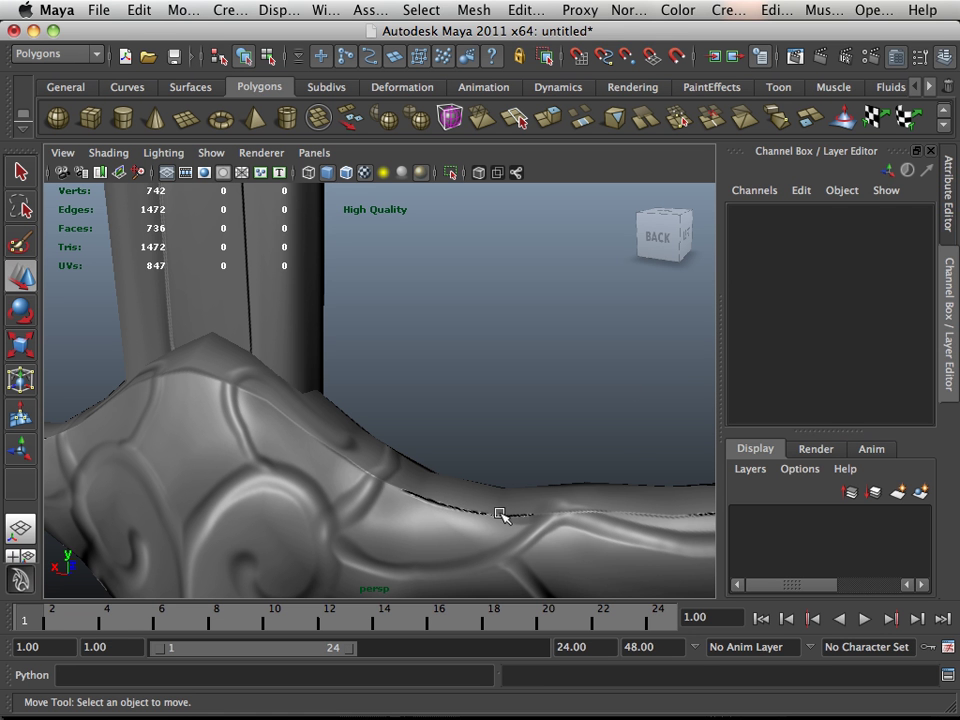
{"action": "left_click_drag", "start_coordinate": [516, 433], "coordinate": [535, 345], "text": "alt"}
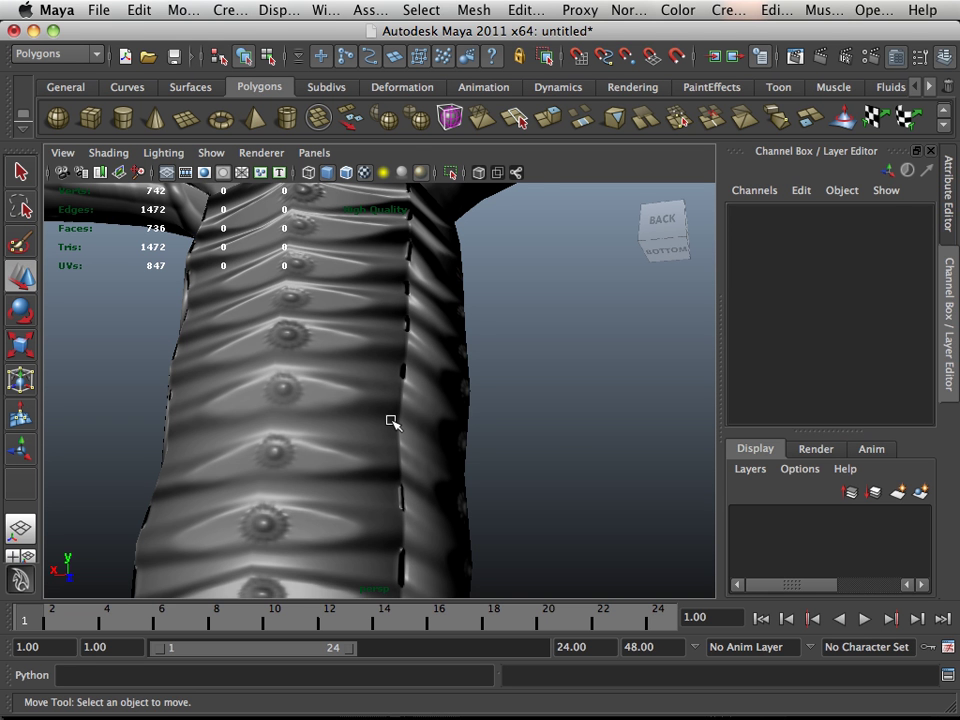
Review the assembled sword from several sides, finishing with a view of the whole sword from the back
{"action": "scroll", "coordinate": [407, 419], "scroll_direction": "down", "scroll_amount": 2}
{"action": "scroll", "coordinate": [378, 413], "scroll_direction": "down", "scroll_amount": 4}
{"action": "left_click_drag", "start_coordinate": [378, 412], "coordinate": [487, 487], "text": "alt"}
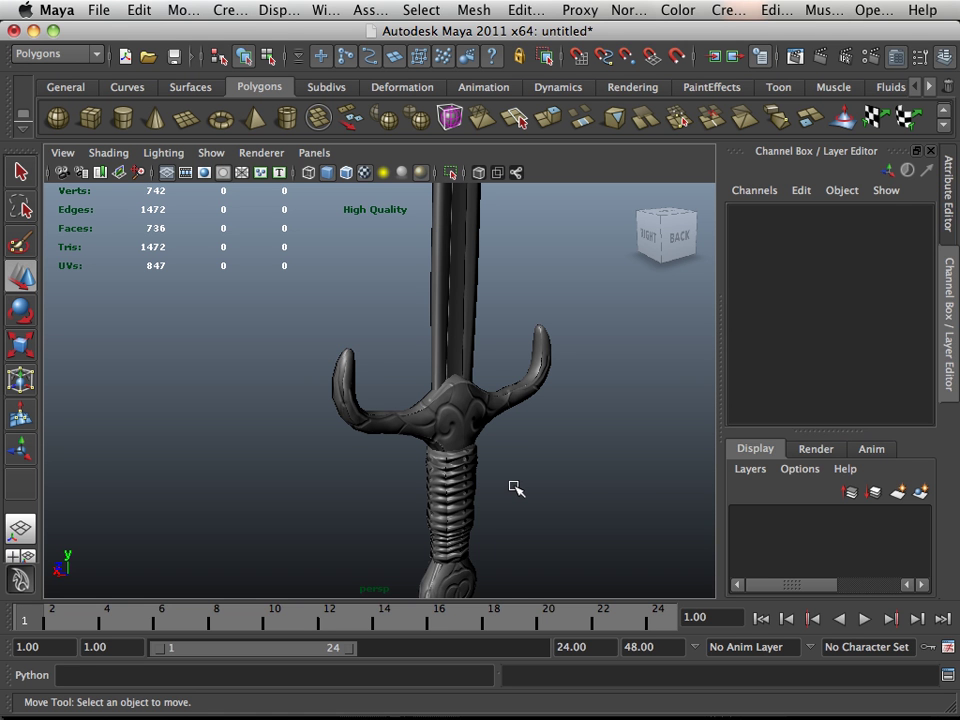
{"action": "left_click_drag", "start_coordinate": [588, 491], "coordinate": [469, 478], "text": "alt"}
{"action": "left_click_drag", "start_coordinate": [593, 481], "coordinate": [497, 478], "text": "alt"}
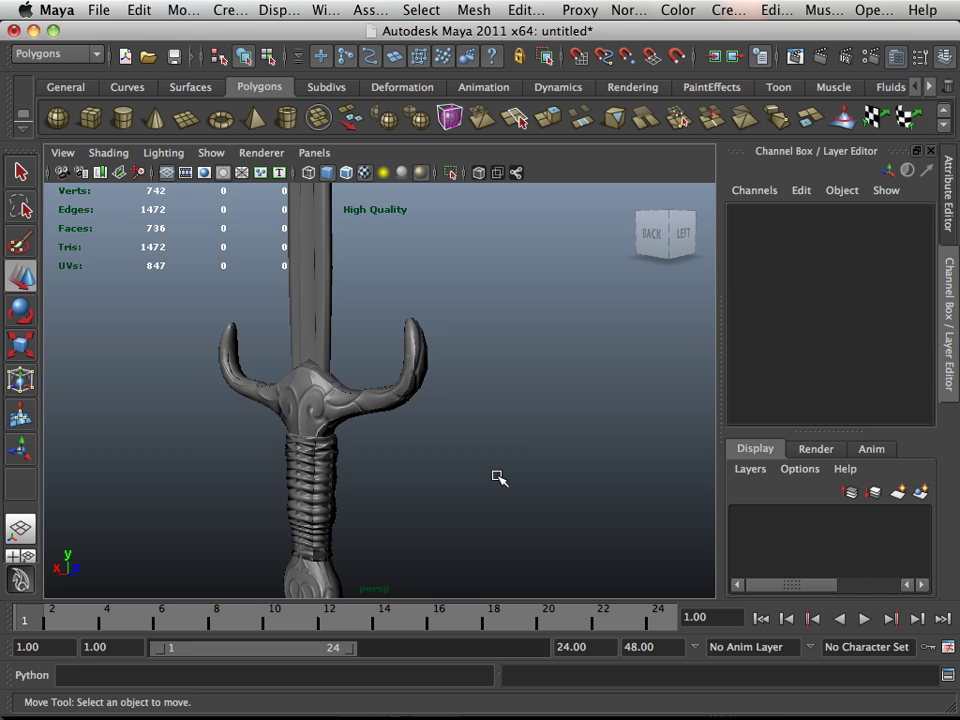
{"action": "right_click_drag", "start_coordinate": [497, 478], "coordinate": [519, 452], "text": "alt"}
{"action": "left_click_drag", "start_coordinate": [519, 452], "coordinate": [422, 446], "text": "alt"}
{"action": "right_click_drag", "start_coordinate": [432, 443], "coordinate": [302, 476], "text": "alt"}
{"action": "mouse_move", "coordinate": [302, 476]}
{"action": "left_mouse_down", "text": "alt"}
{"action": "mouse_move", "coordinate": [566, 476]}
{"action": "mouse_move", "coordinate": [336, 476]}
{"action": "mouse_move", "coordinate": [405, 483]}
{"action": "mouse_move", "coordinate": [296, 474]}
{"action": "left_mouse_up", "text": "alt"}
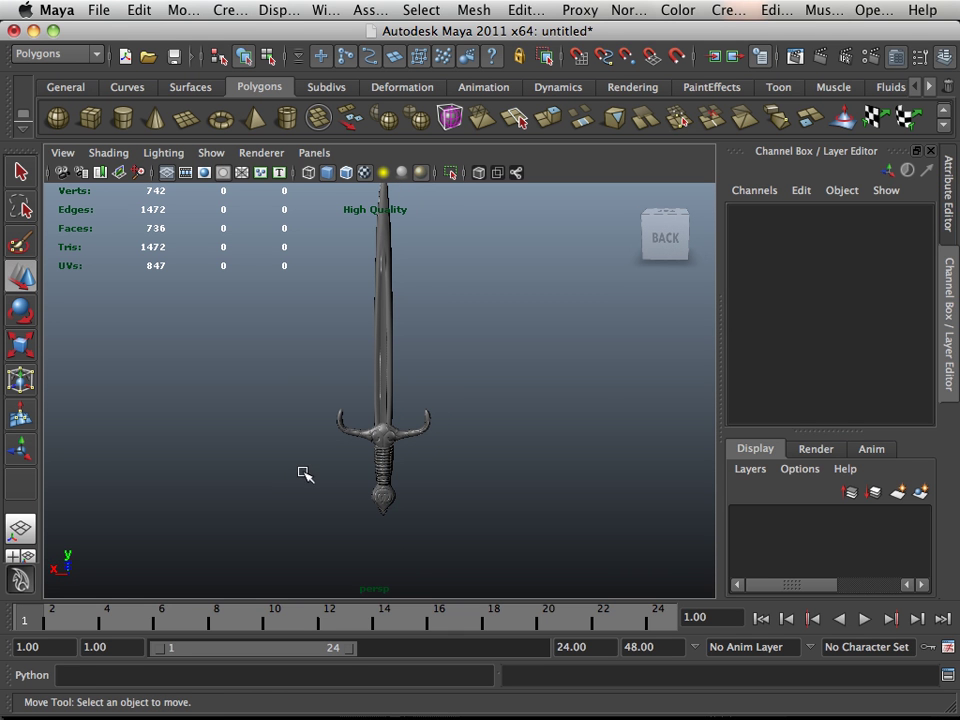